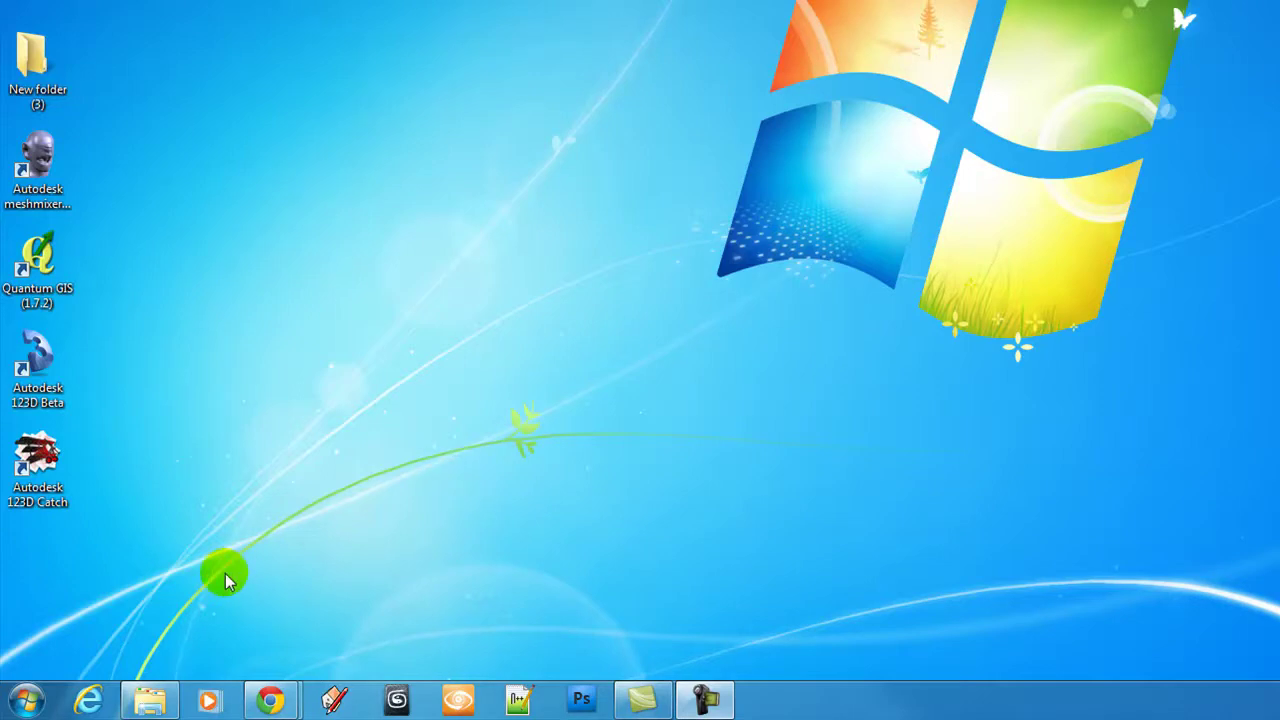
# Launch the Sandbox (TM) editor from the installed programs.
pyautogui.click(25, 700)
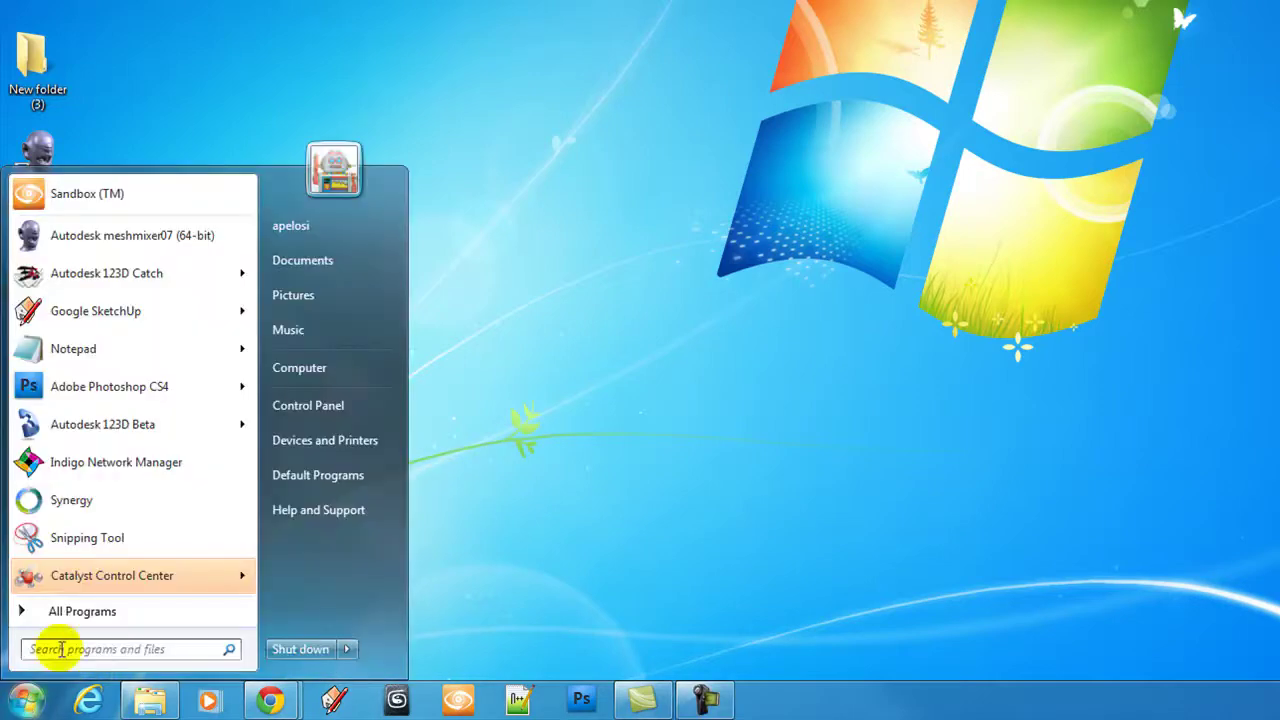
pyautogui.click(75, 614)
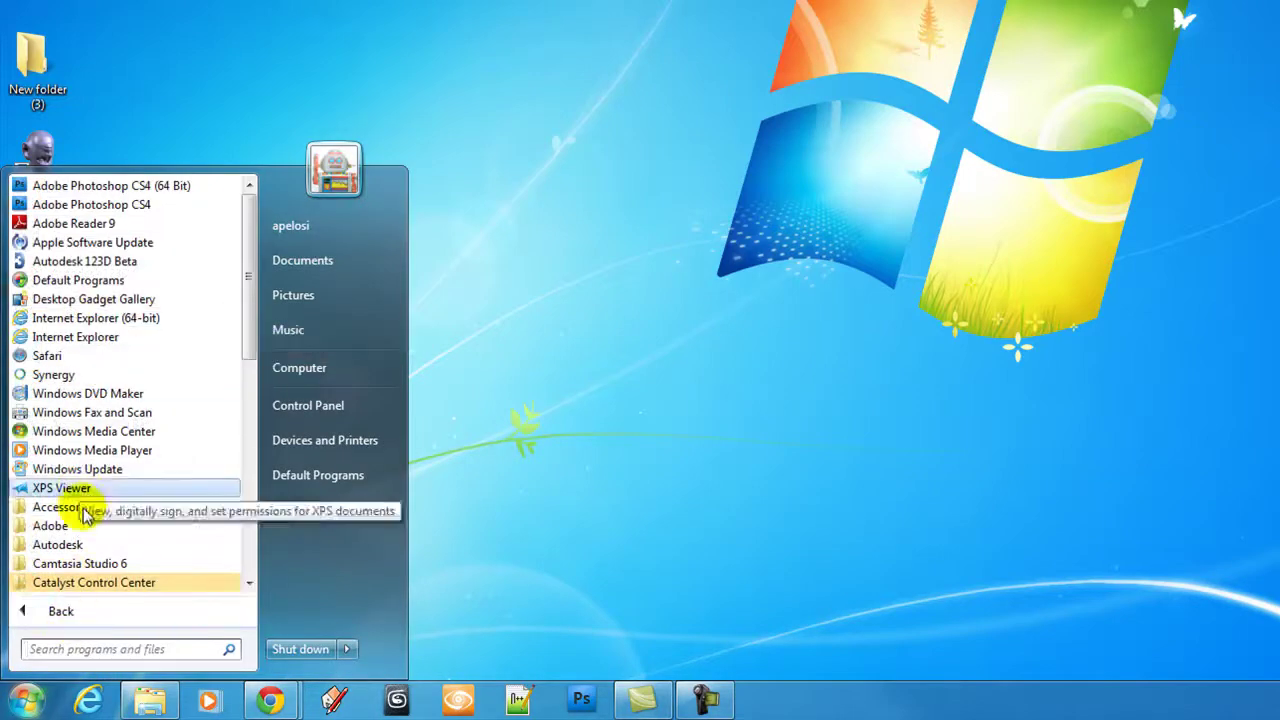
pyautogui.moveTo(245, 278); pyautogui.dragTo(240, 383)
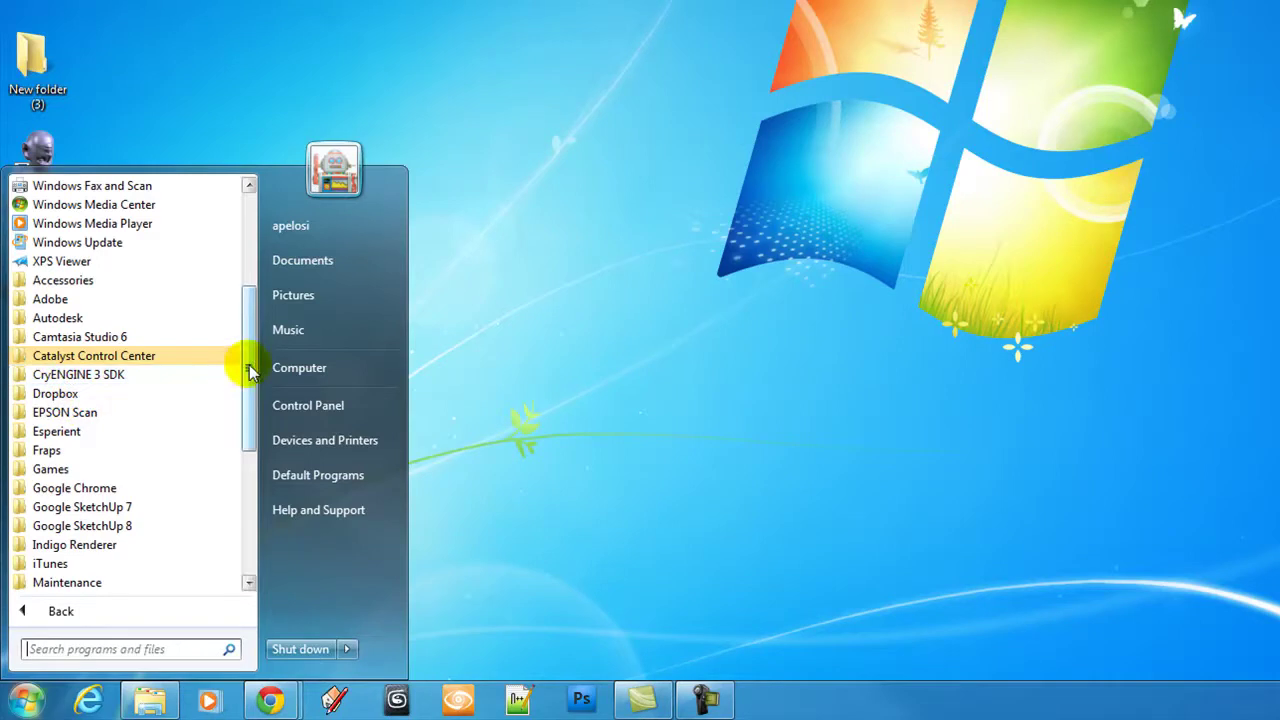
pyautogui.moveTo(248, 365); pyautogui.dragTo(240, 277)
pyautogui.click(43, 611)
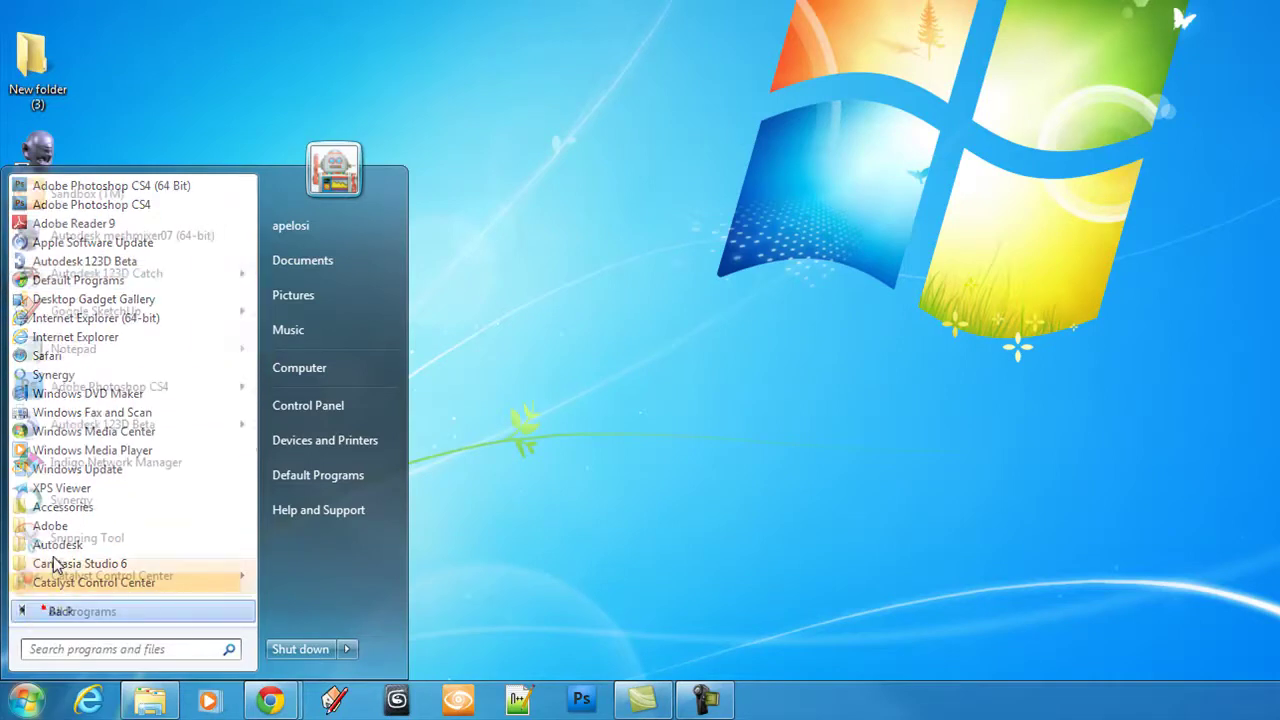
pyautogui.click(75, 205)
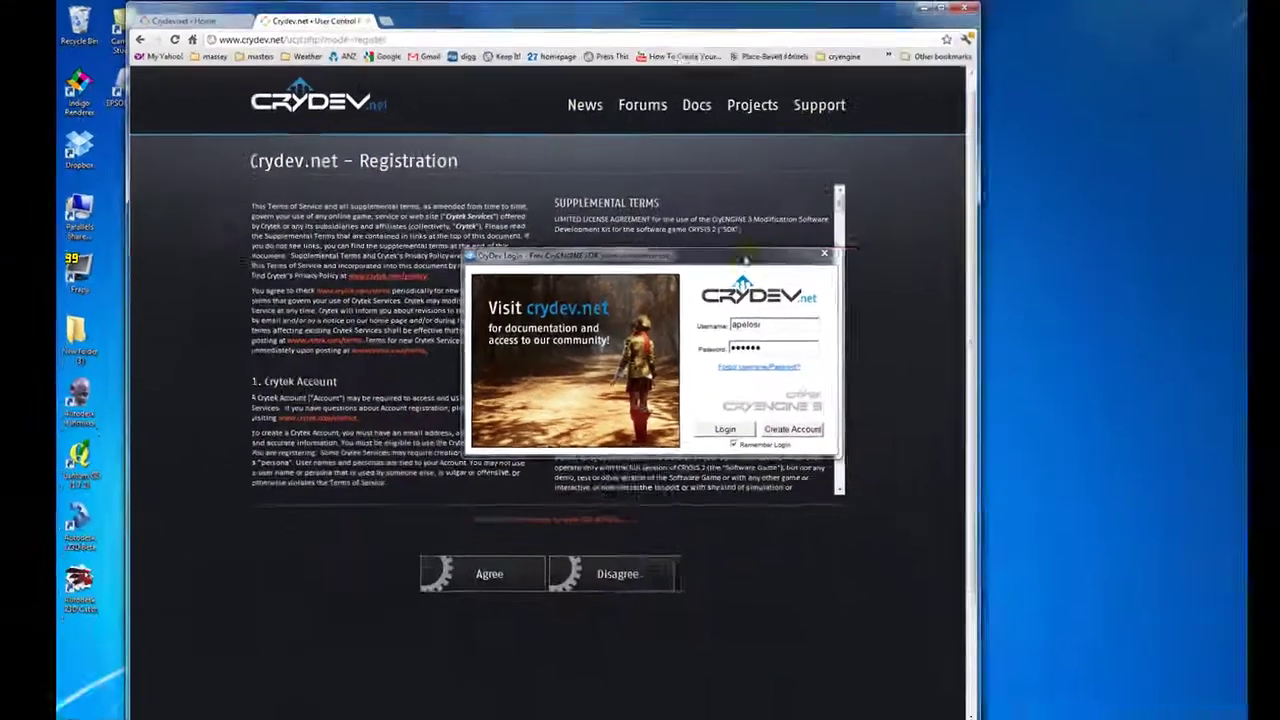
# Place the CryDev login dialog beside the registration page and read the terms of service through to the end.
pyautogui.moveTo(987, 365); pyautogui.dragTo(1022, 291)
pyautogui.moveTo(720, 14); pyautogui.dragTo(672, 12)
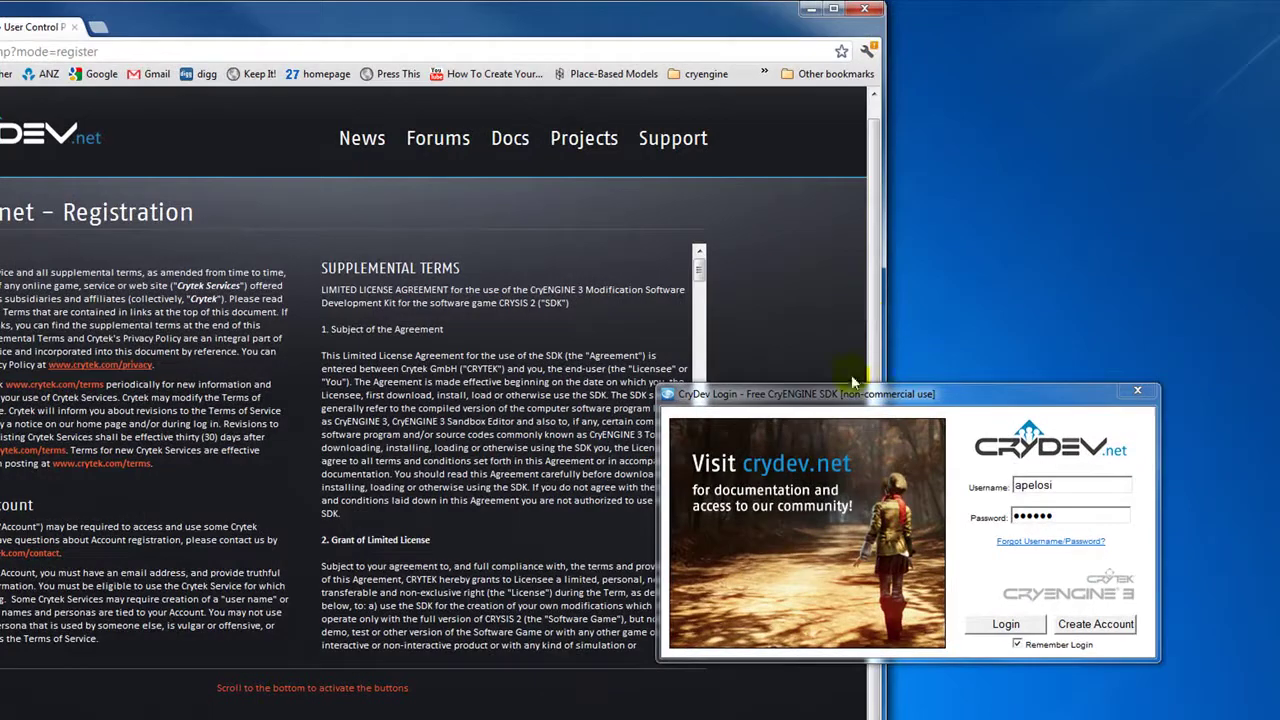
pyautogui.moveTo(838, 388); pyautogui.dragTo(937, 361)
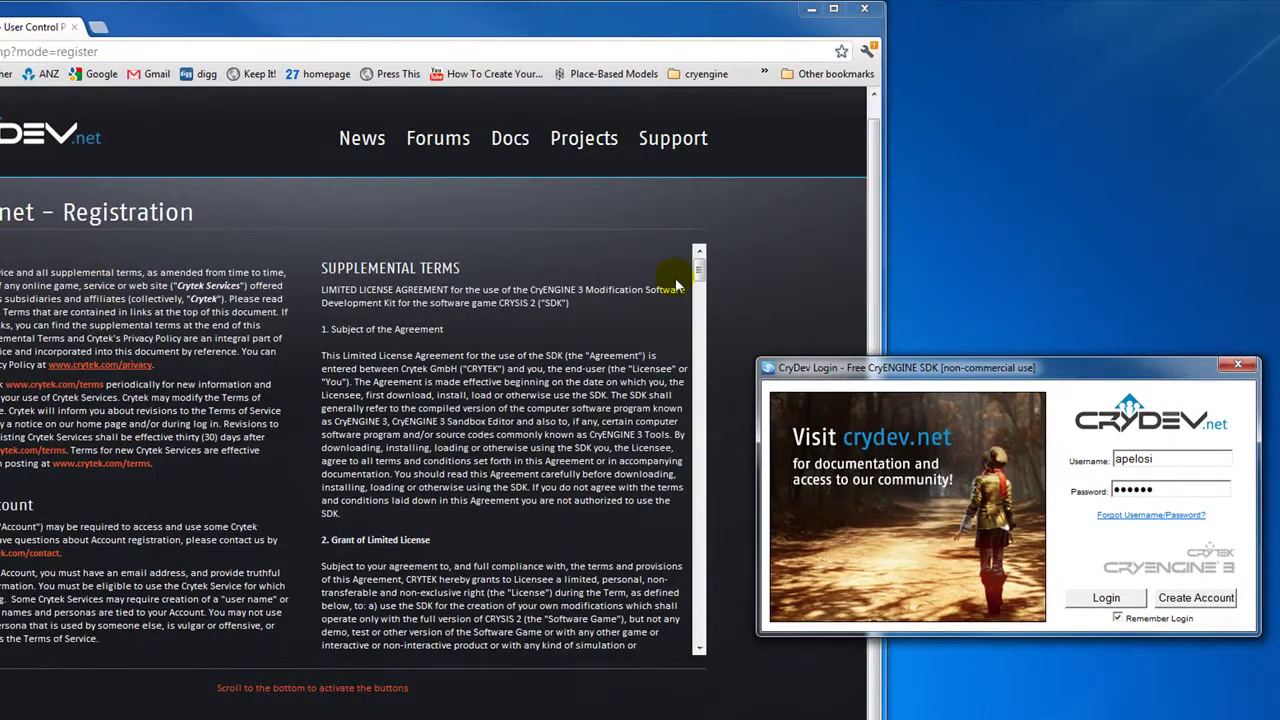
pyautogui.moveTo(698, 268); pyautogui.dragTo(698, 645)
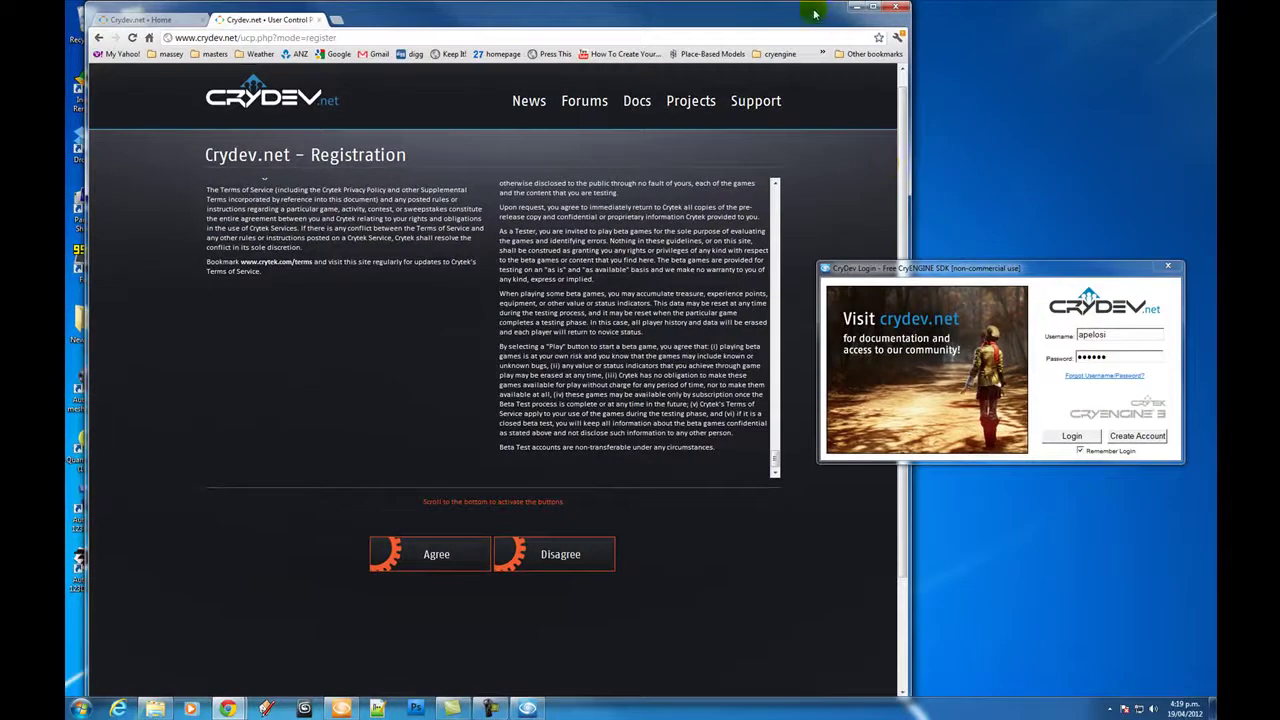
# Minimize the registration page and log in to CryDev with the remembered account credentials.
pyautogui.click(856, 7)
pyautogui.moveTo(937, 265); pyautogui.dragTo(606, 262)
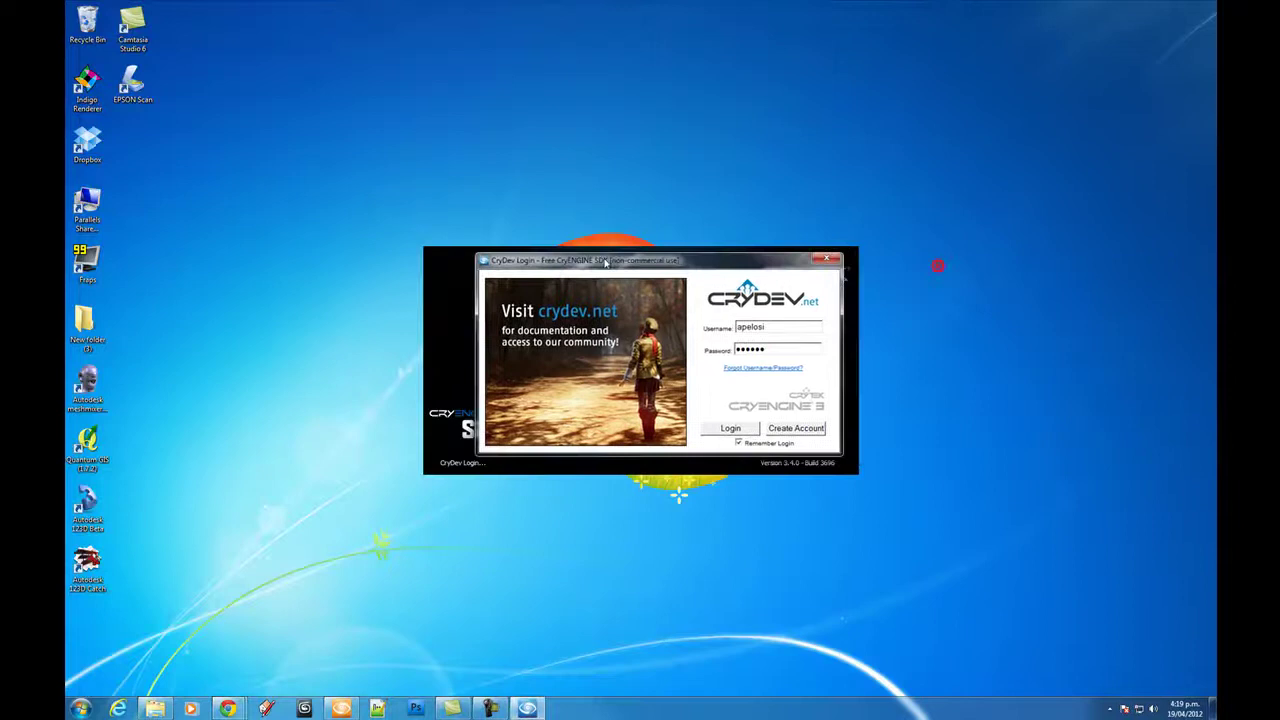
pyautogui.click(731, 429)
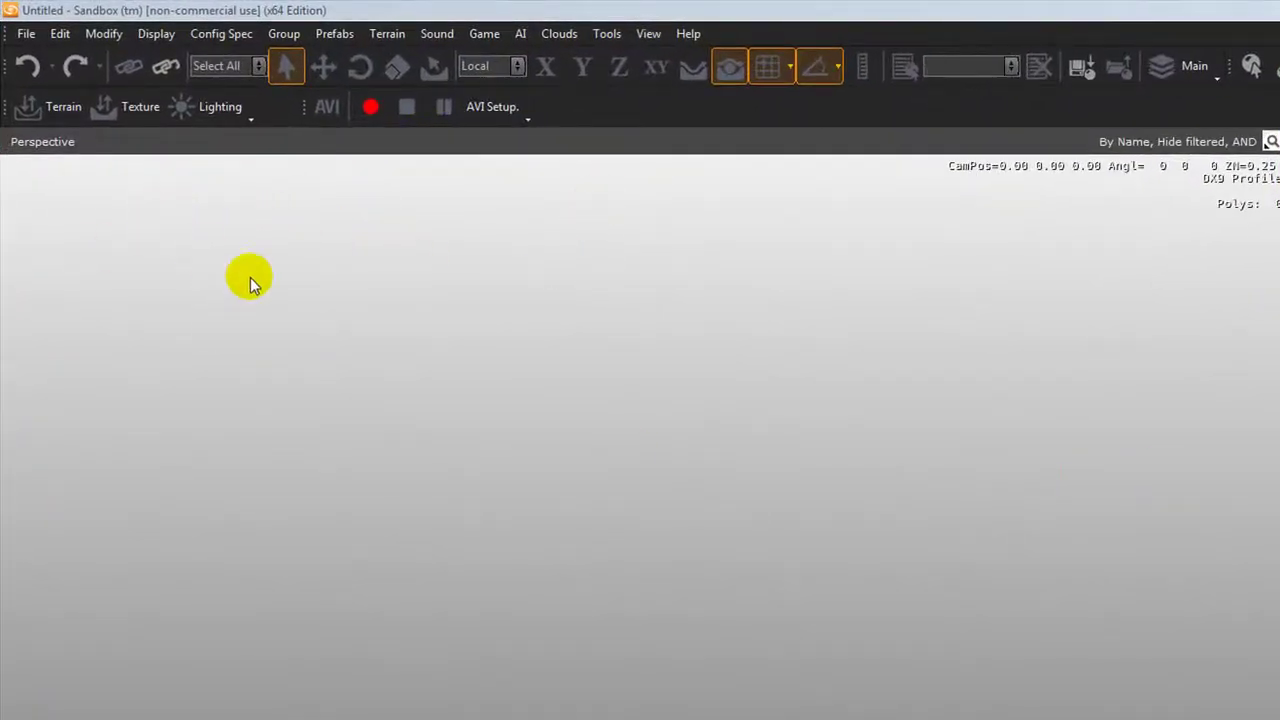
# Create a new level at 1 meter per unit, named with 134, the author's surname and 01 joined by underscores.
pyautogui.click(23, 34)
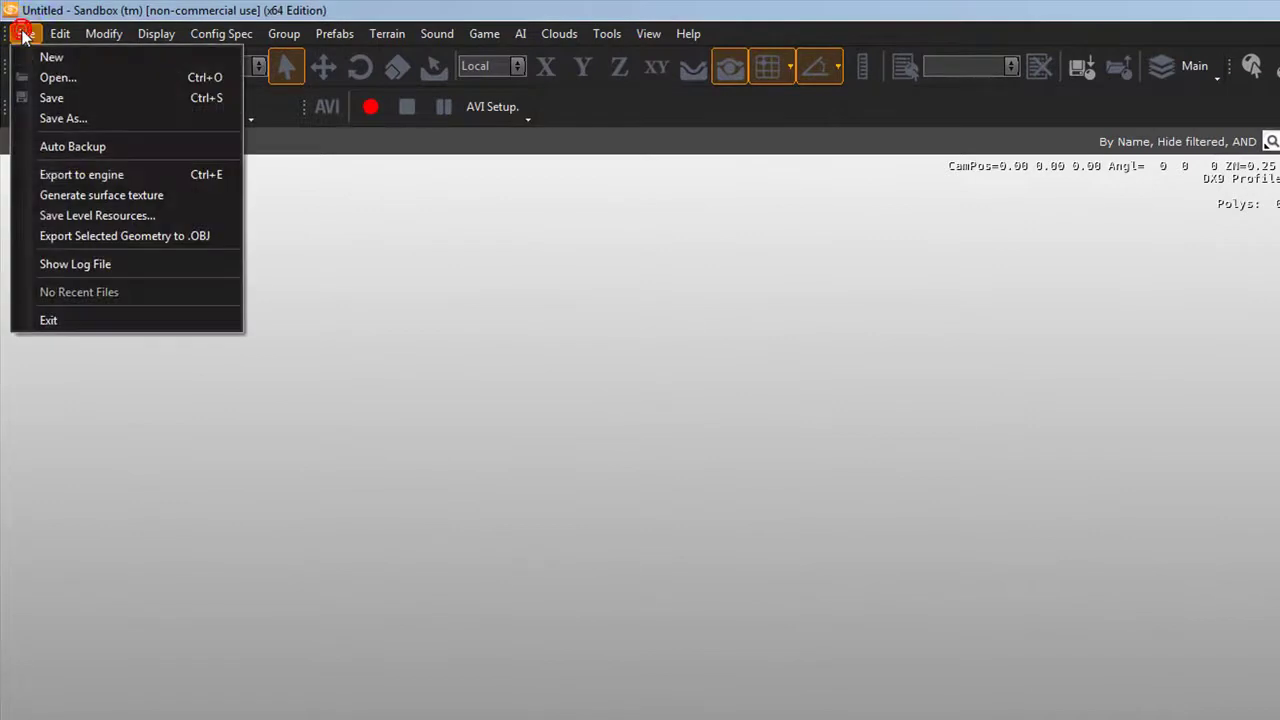
pyautogui.click(51, 57)
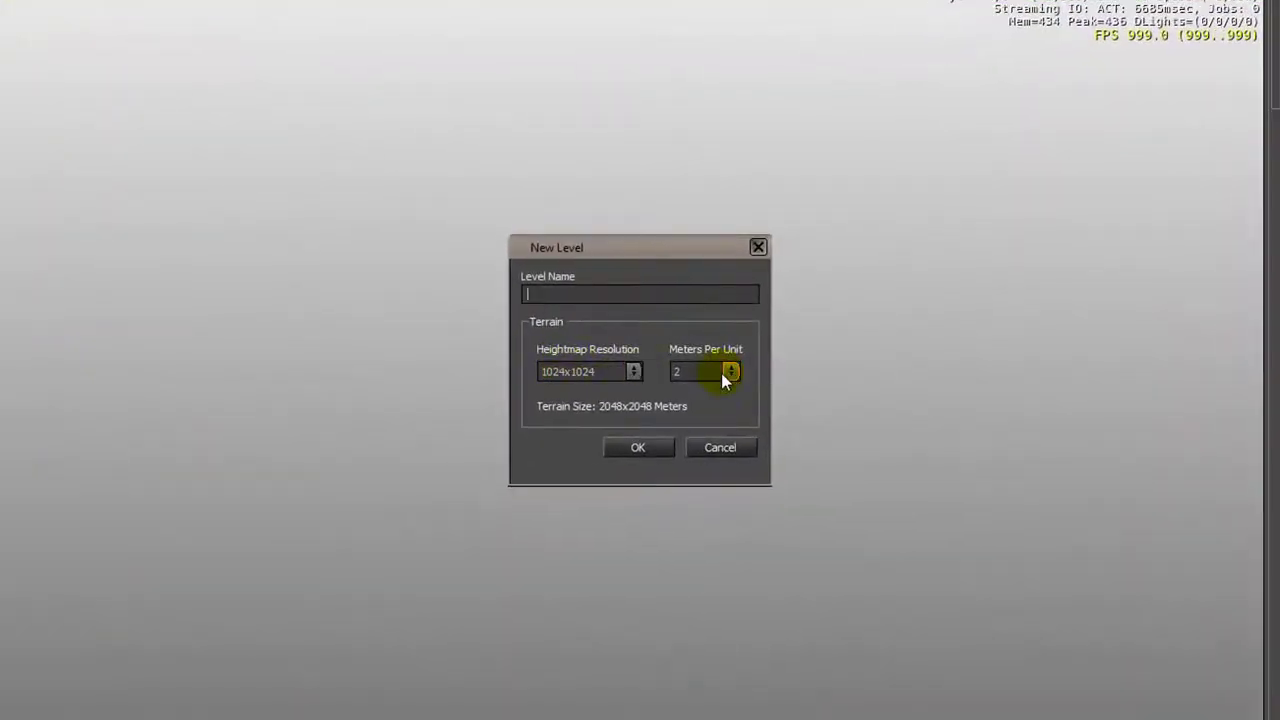
pyautogui.click(729, 372)
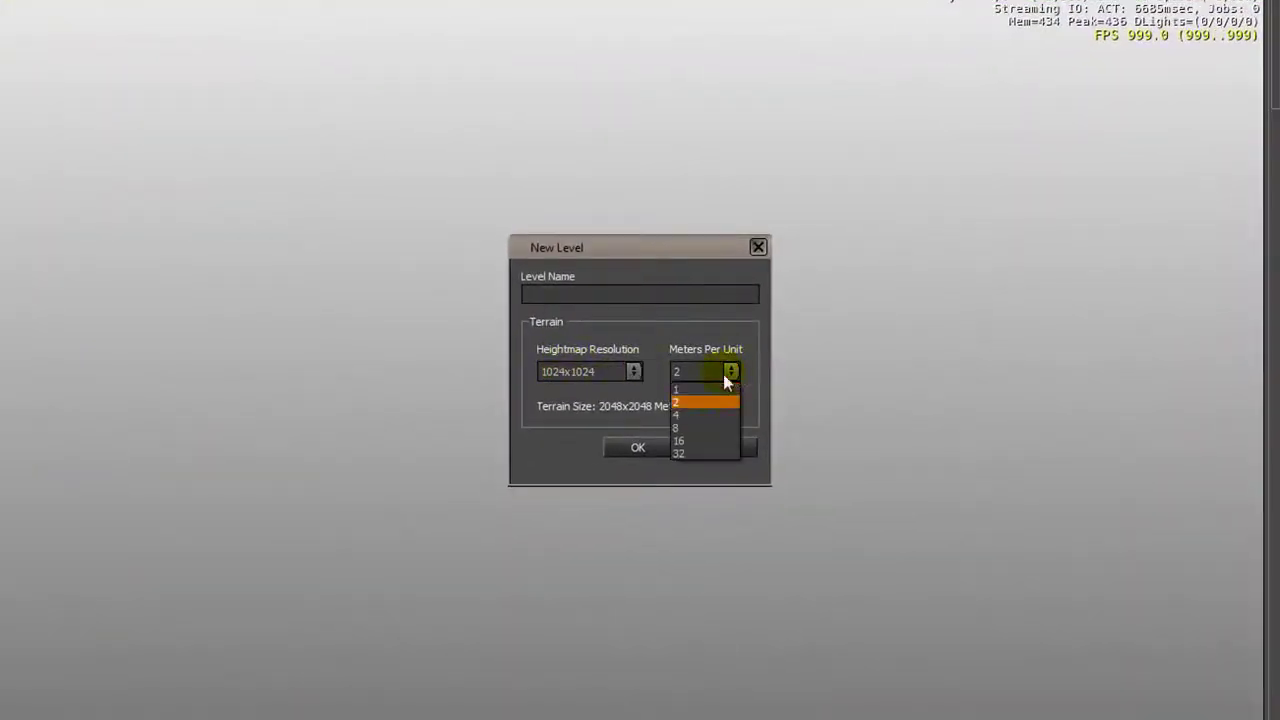
pyautogui.click(707, 388)
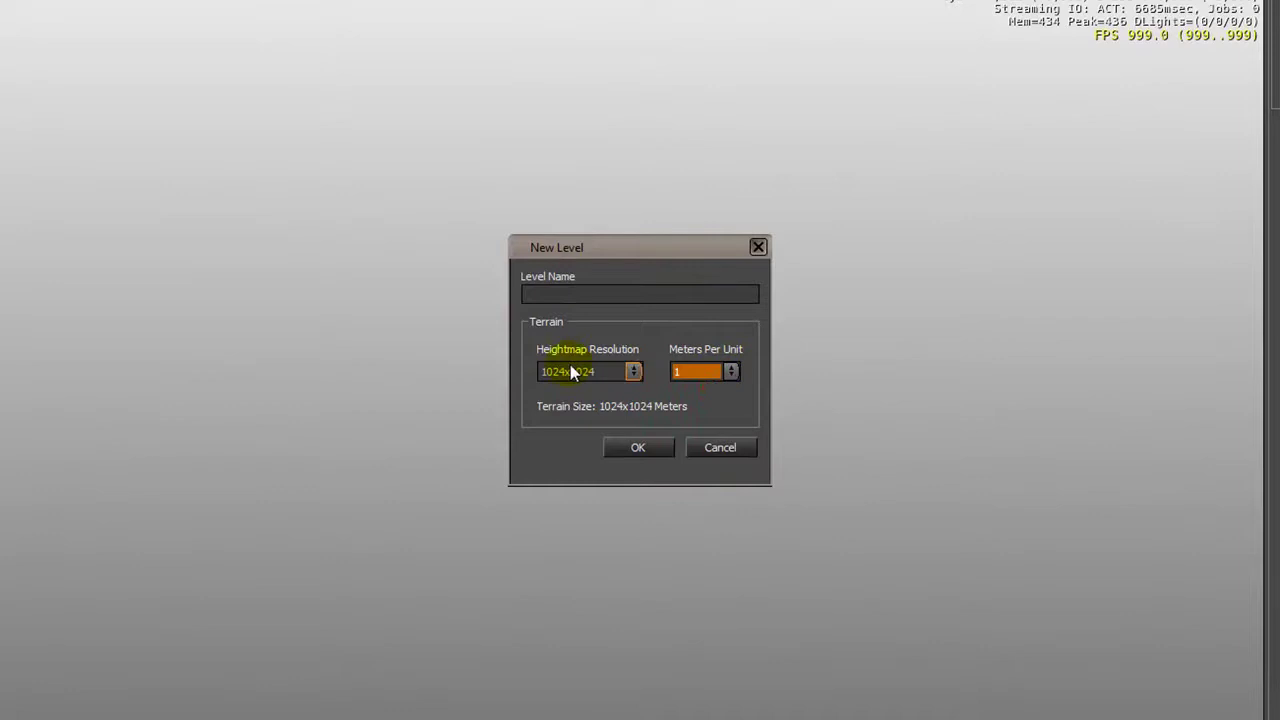
pyautogui.click(550, 293)
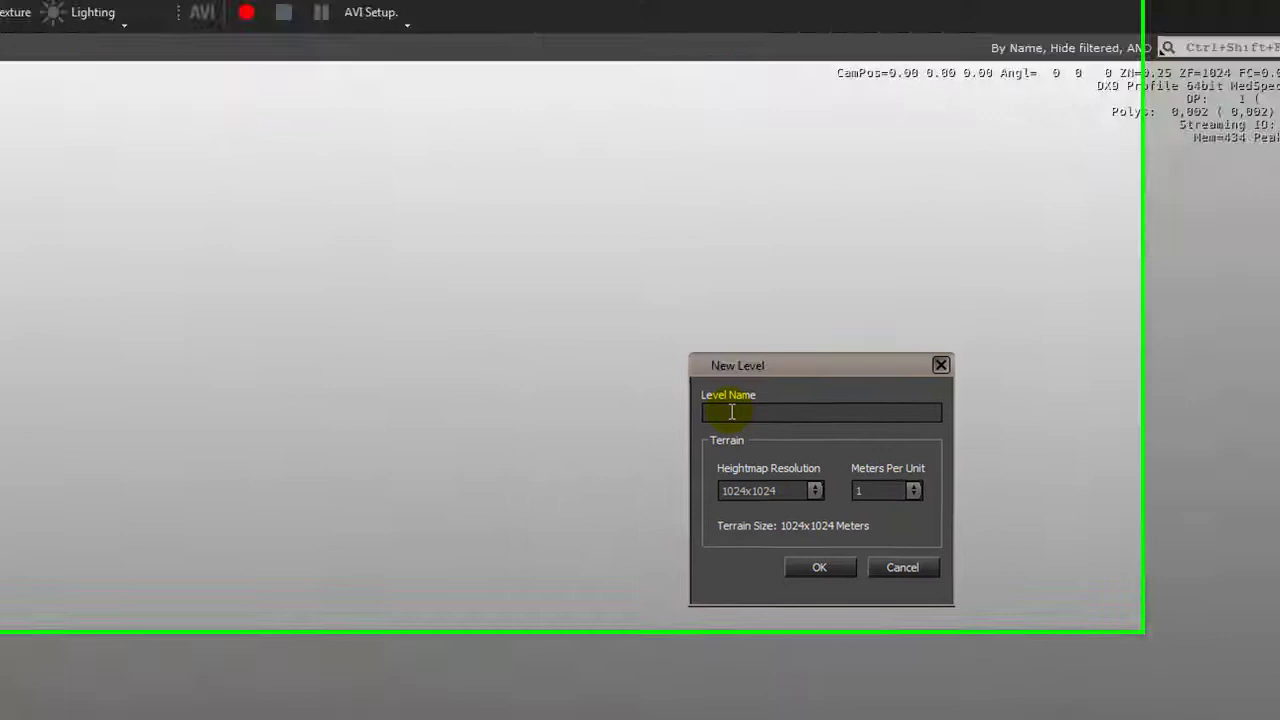
pyautogui.write('134_pelosi')
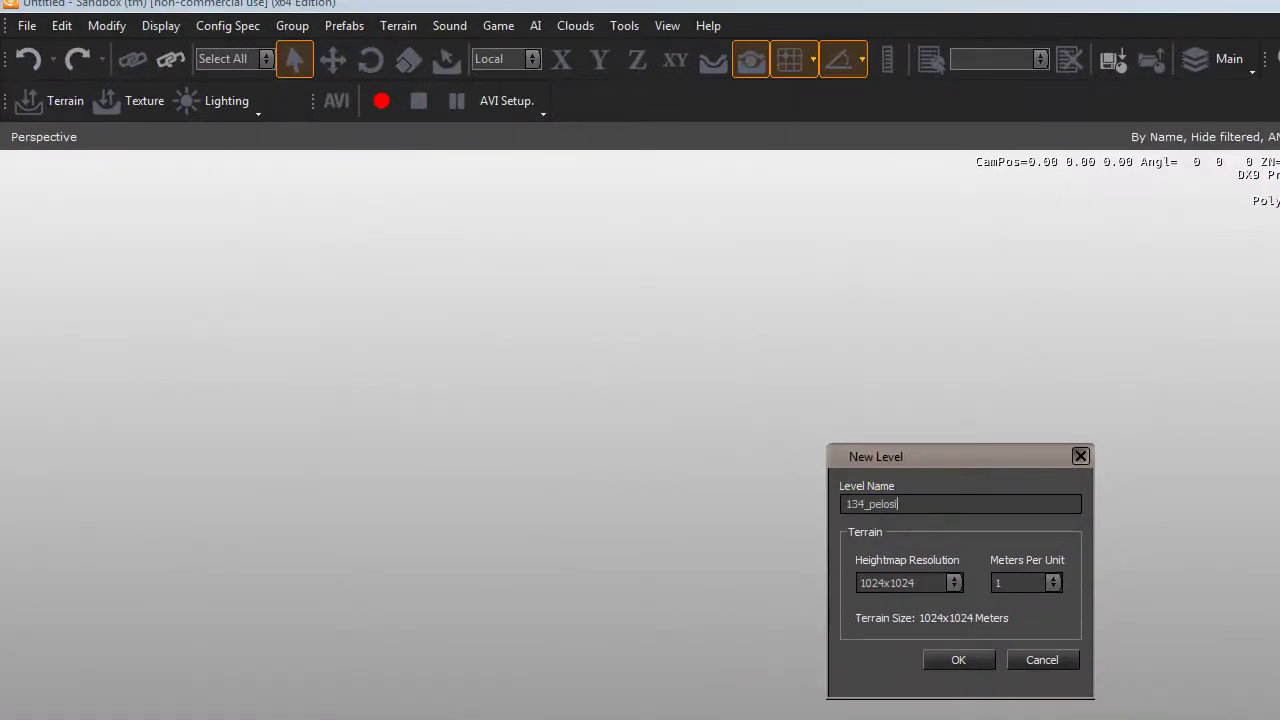
pyautogui.write('_01')
pyautogui.click(959, 660)
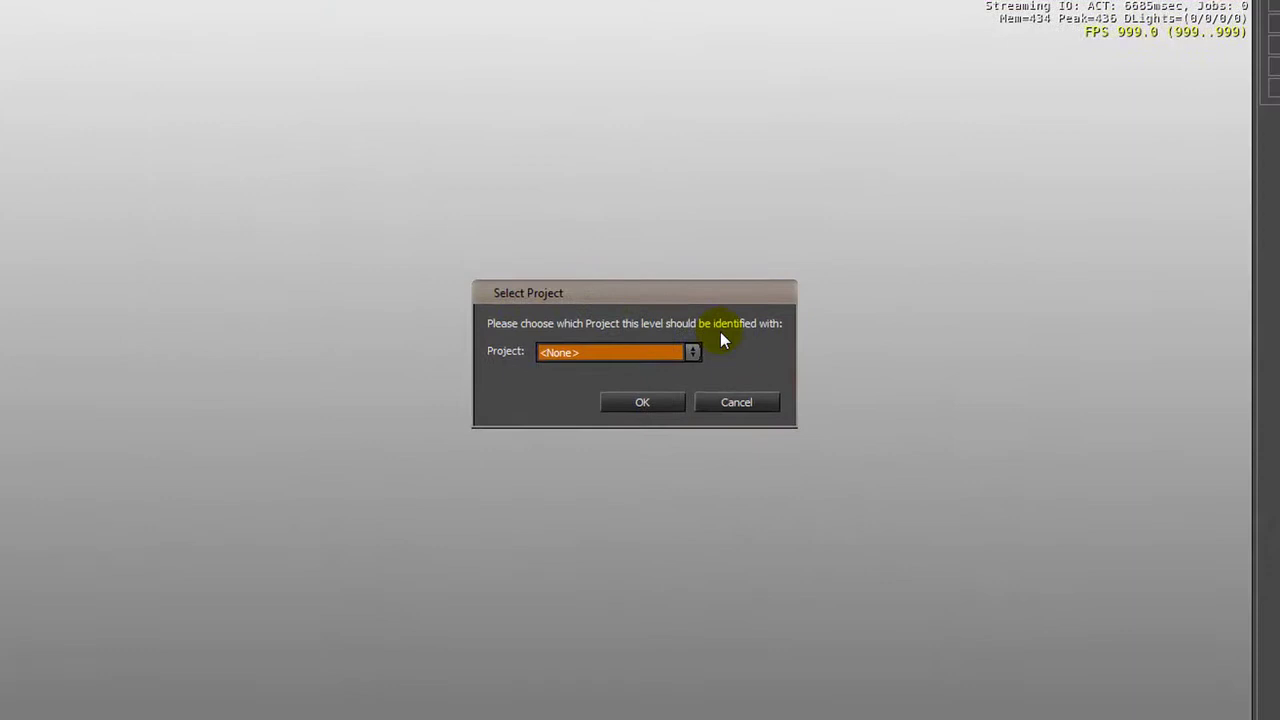
# Identify the new level with the Global Share project.
pyautogui.click(692, 353)
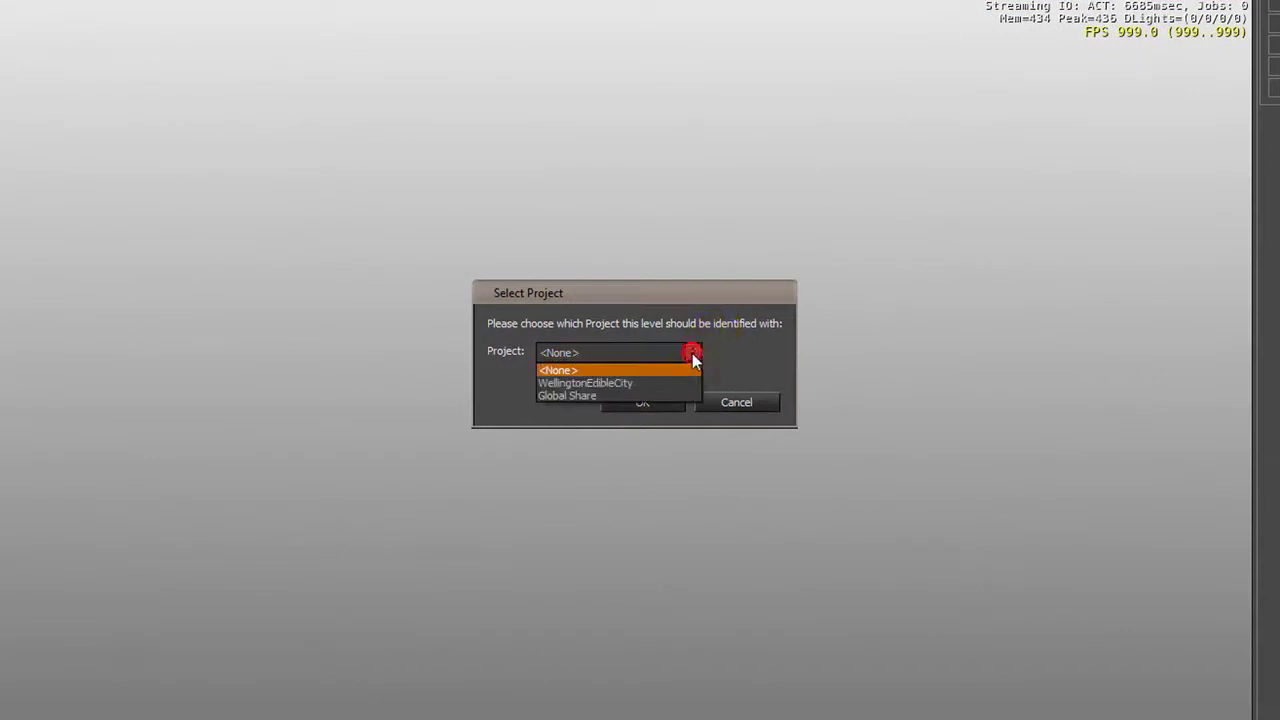
pyautogui.click(570, 396)
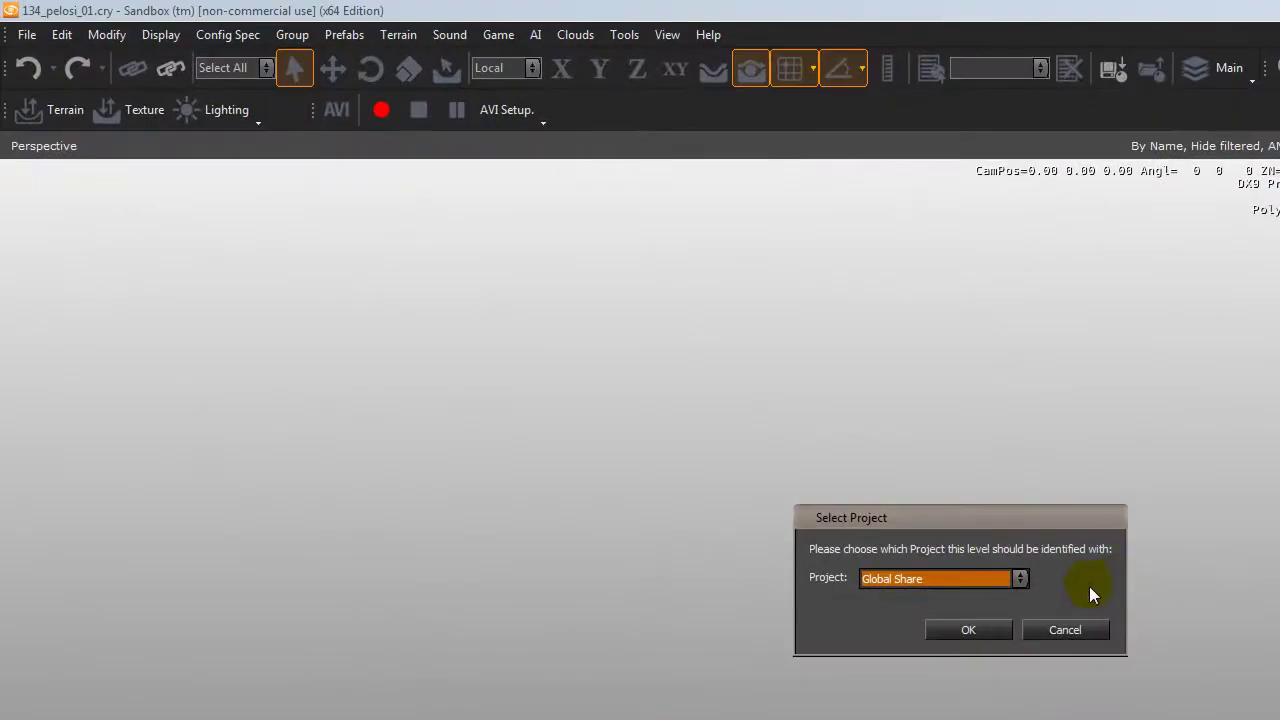
pyautogui.click(969, 630)
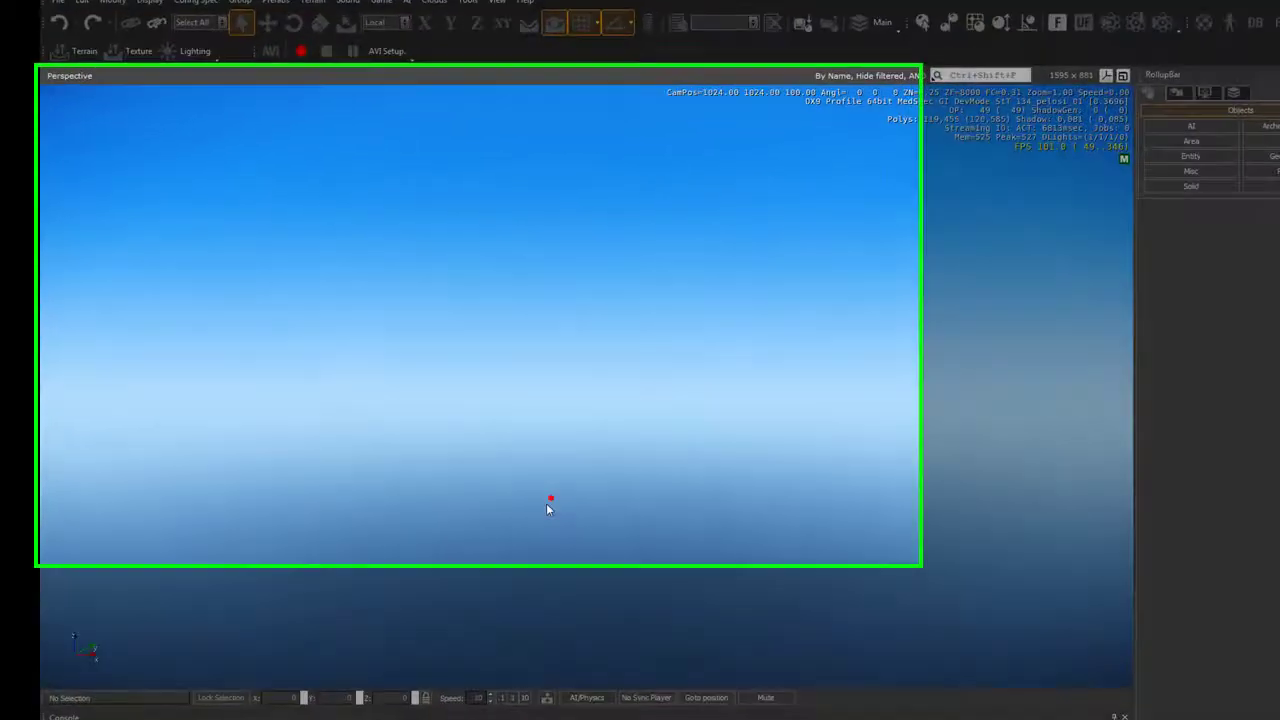
# Remove the water from the level's terrain in the Terrain Editor and close the editor.
pyautogui.press('w')
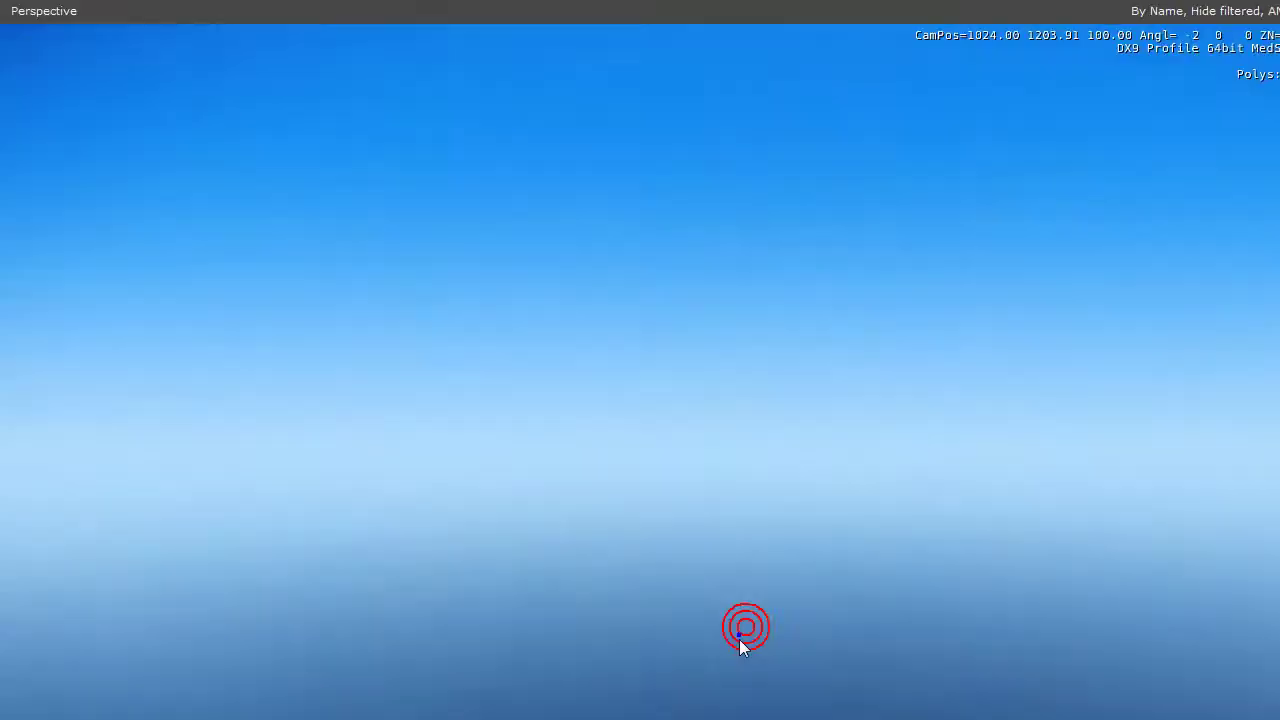
pyautogui.moveTo(547, 505); pyautogui.dragTo(547, 505, button='right')
pyautogui.press('w')
pyautogui.moveTo(739, 635); pyautogui.dragTo(739, 605, button='right')
pyautogui.press('s')
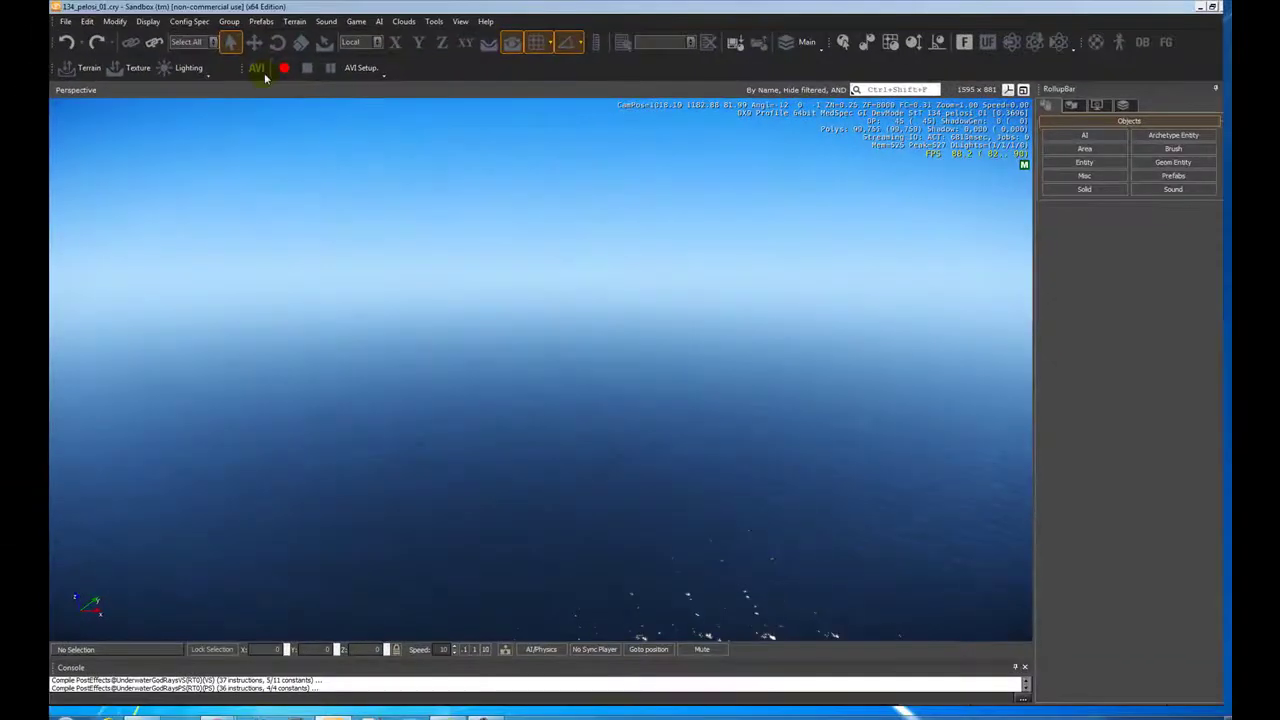
pyautogui.click(294, 21)
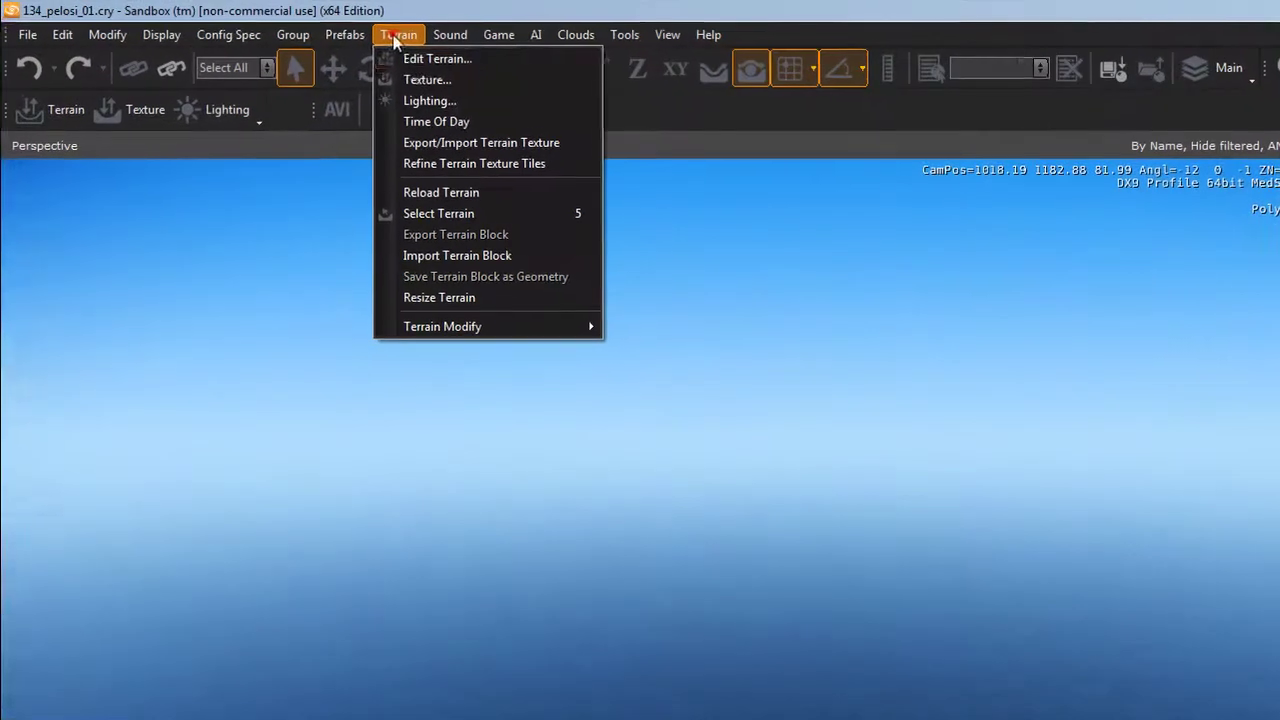
pyautogui.click(345, 44)
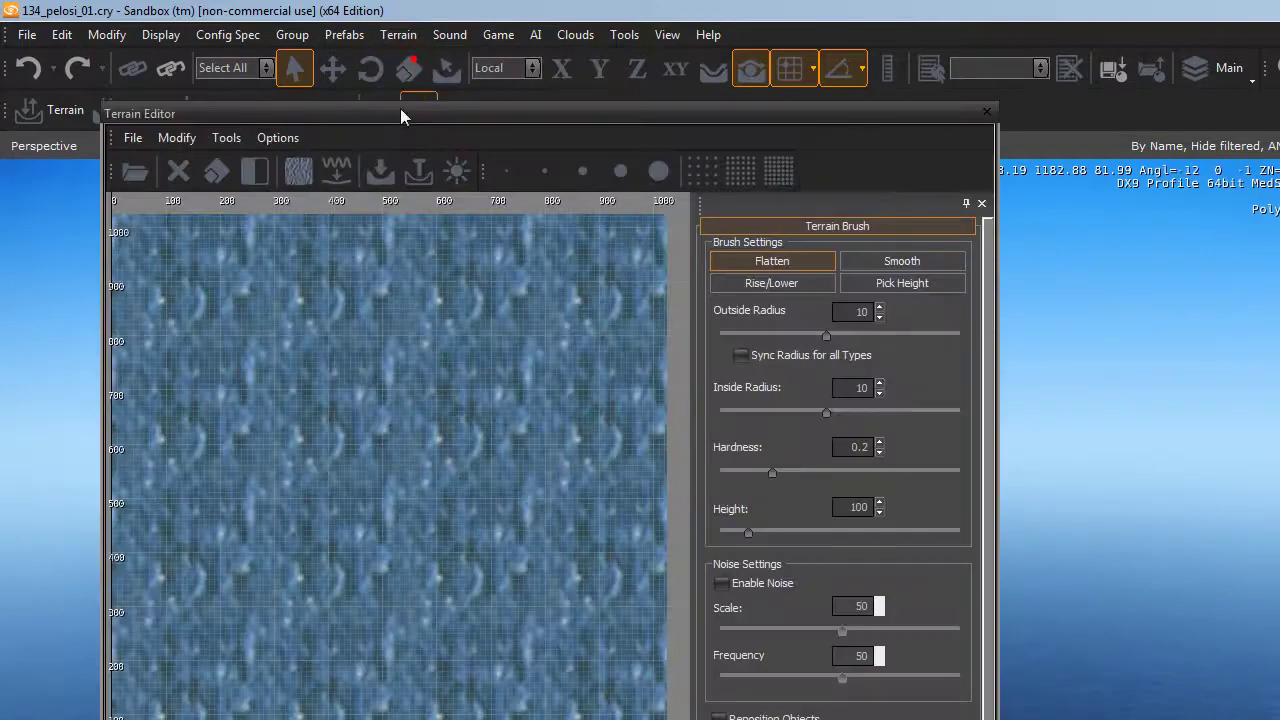
pyautogui.click(180, 142)
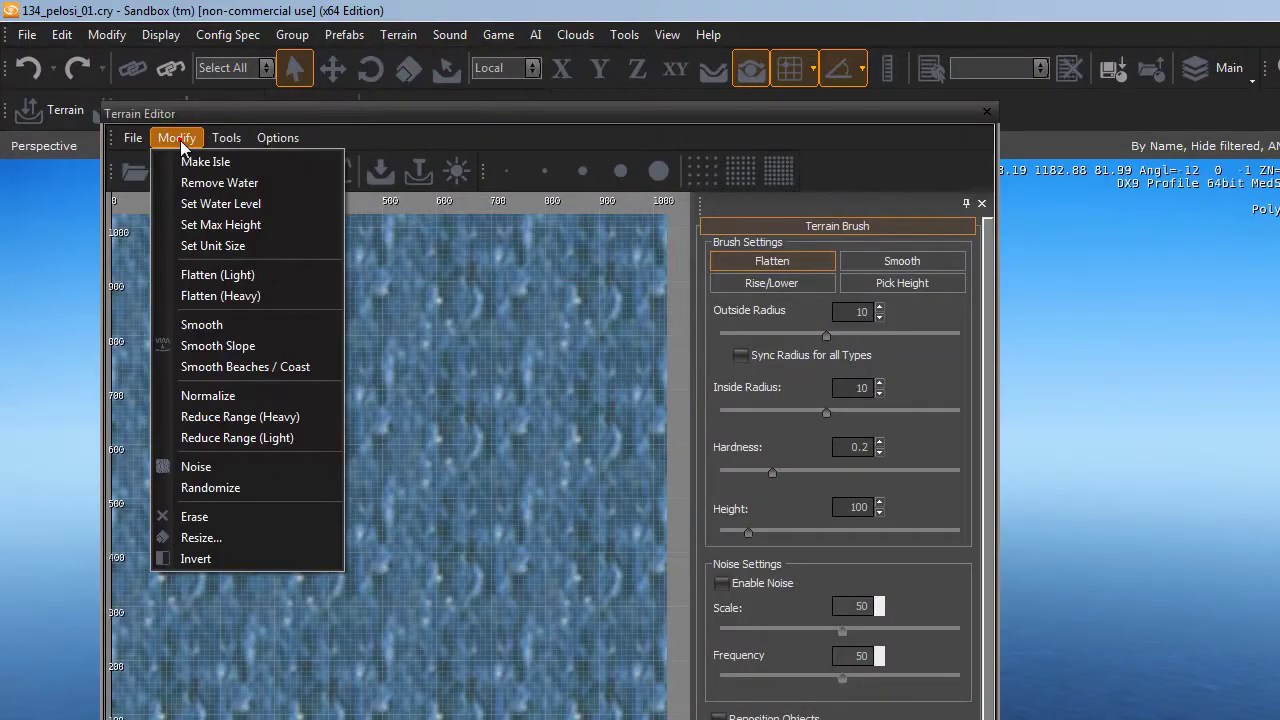
pyautogui.click(207, 183)
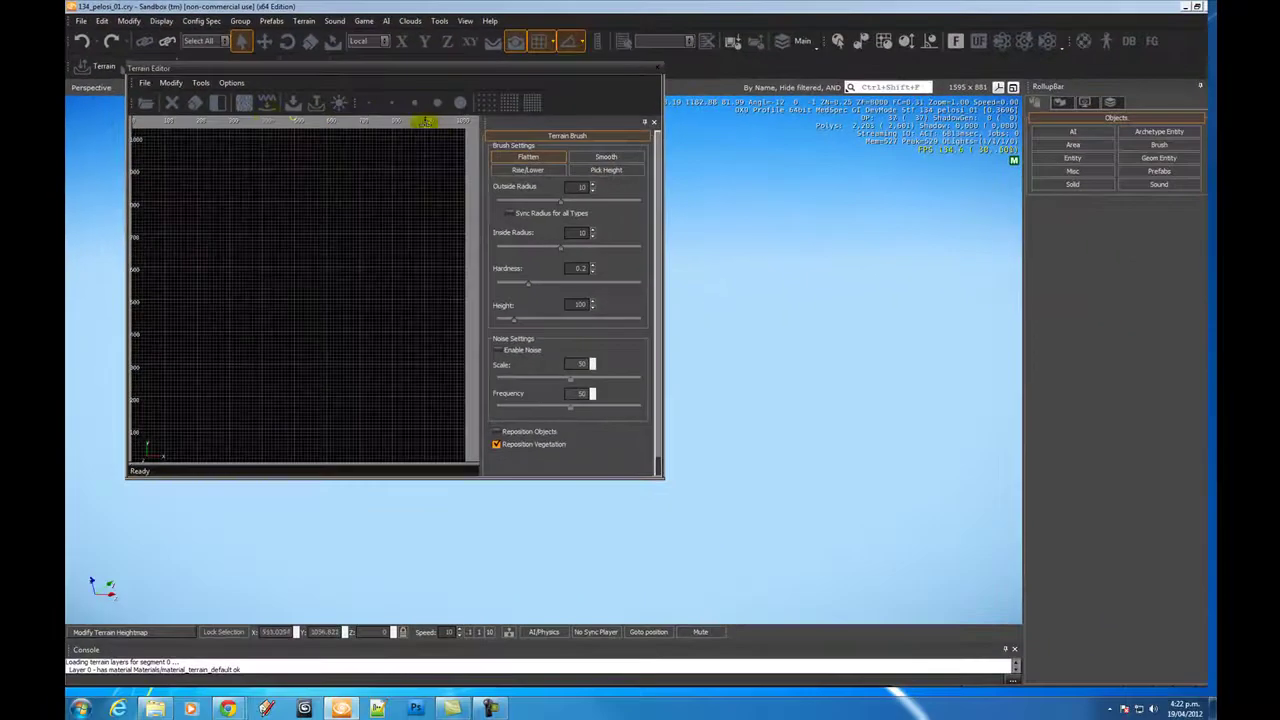
pyautogui.click(657, 68)
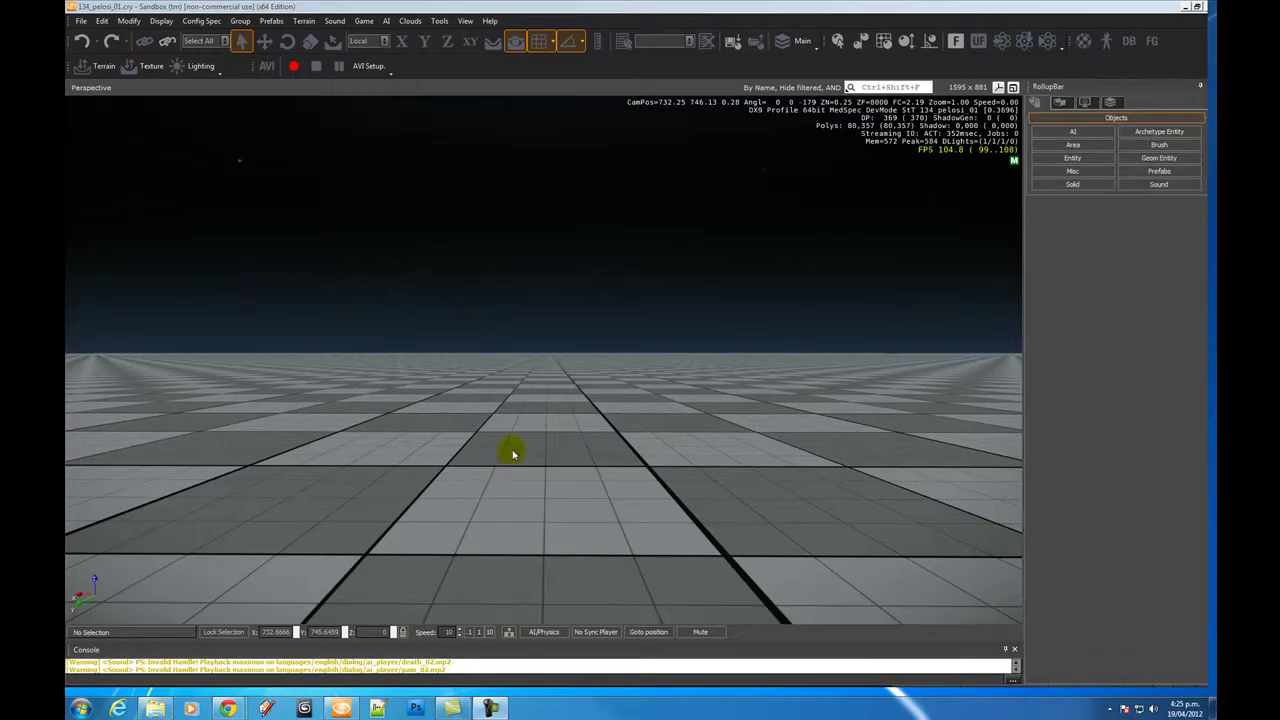
# Fly the camera over the flat checkered terrain, looking around and zooming in and out.
pyautogui.moveTo(511, 449); pyautogui.dragTo(554, 471, button='right')
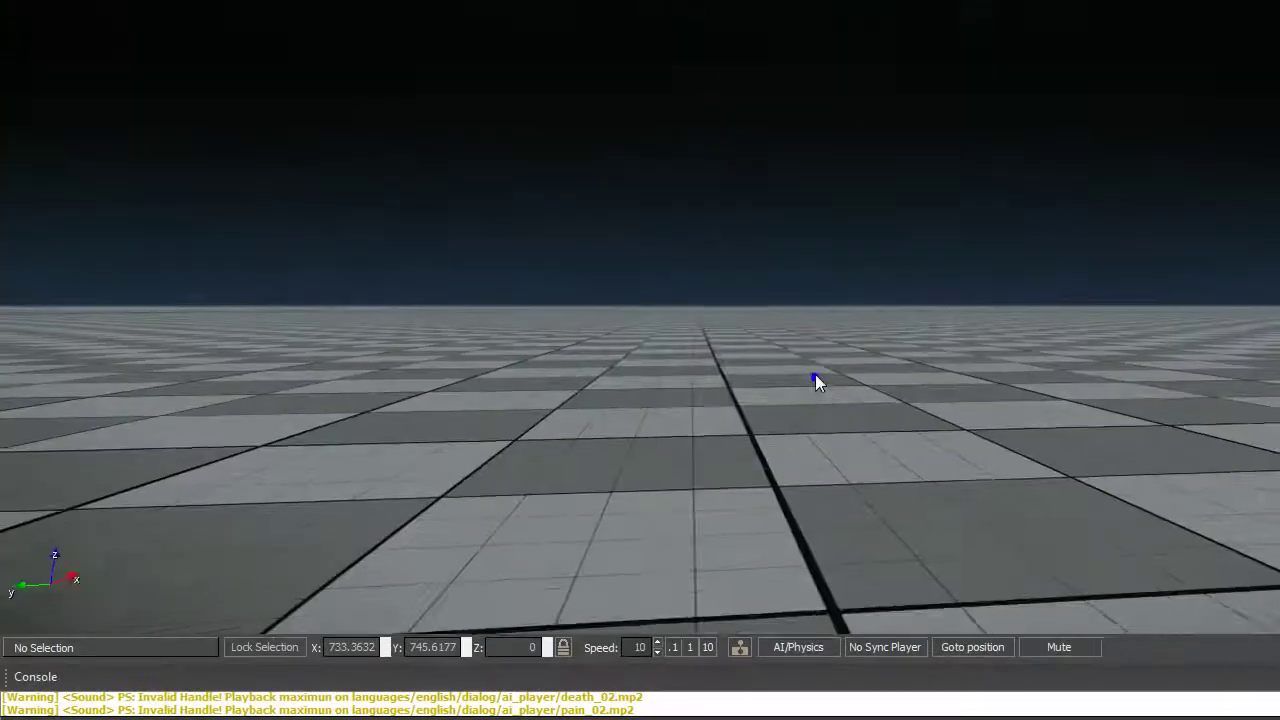
pyautogui.moveTo(815, 374); pyautogui.dragTo(815, 377, button='right')
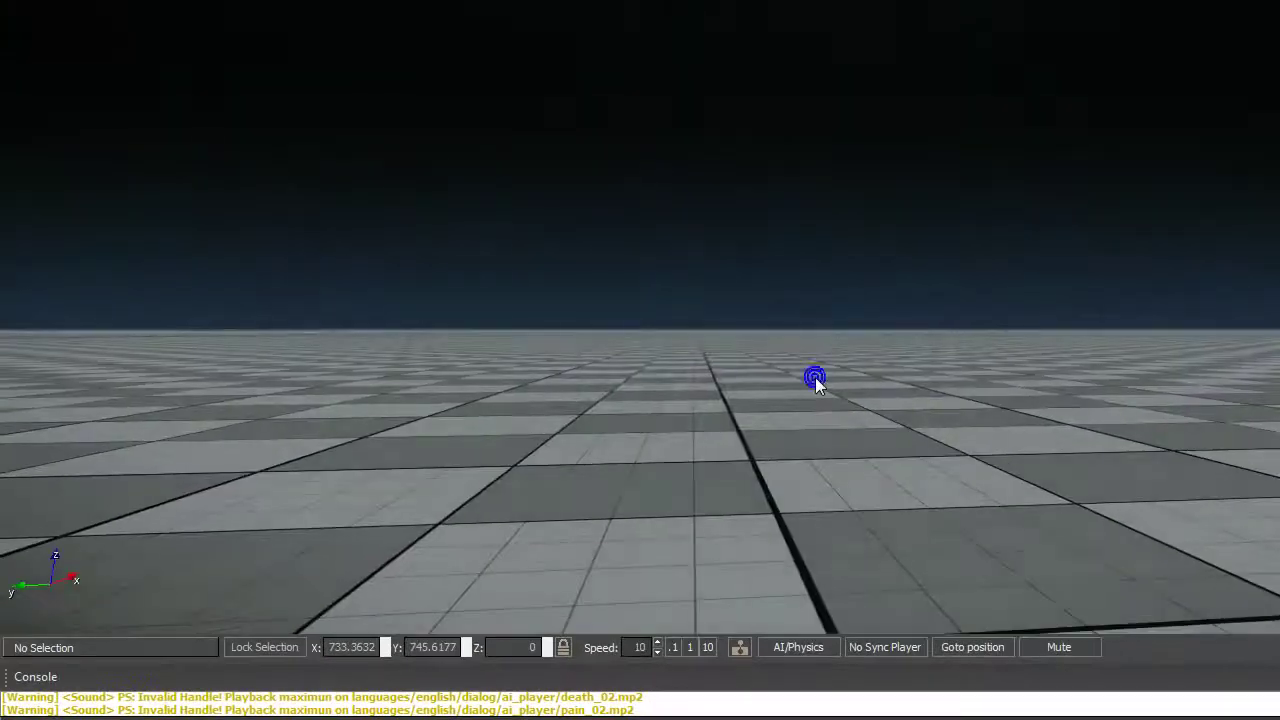
pyautogui.press('w')
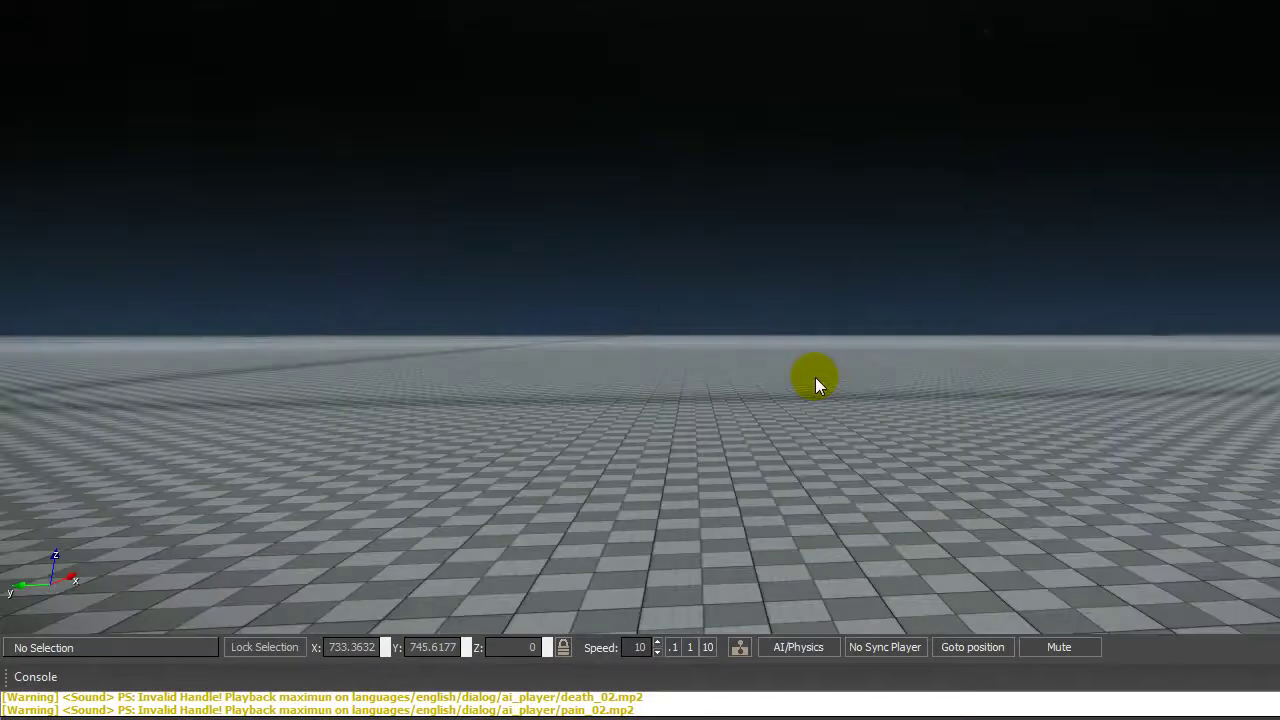
pyautogui.scroll(-3, 815, 377)
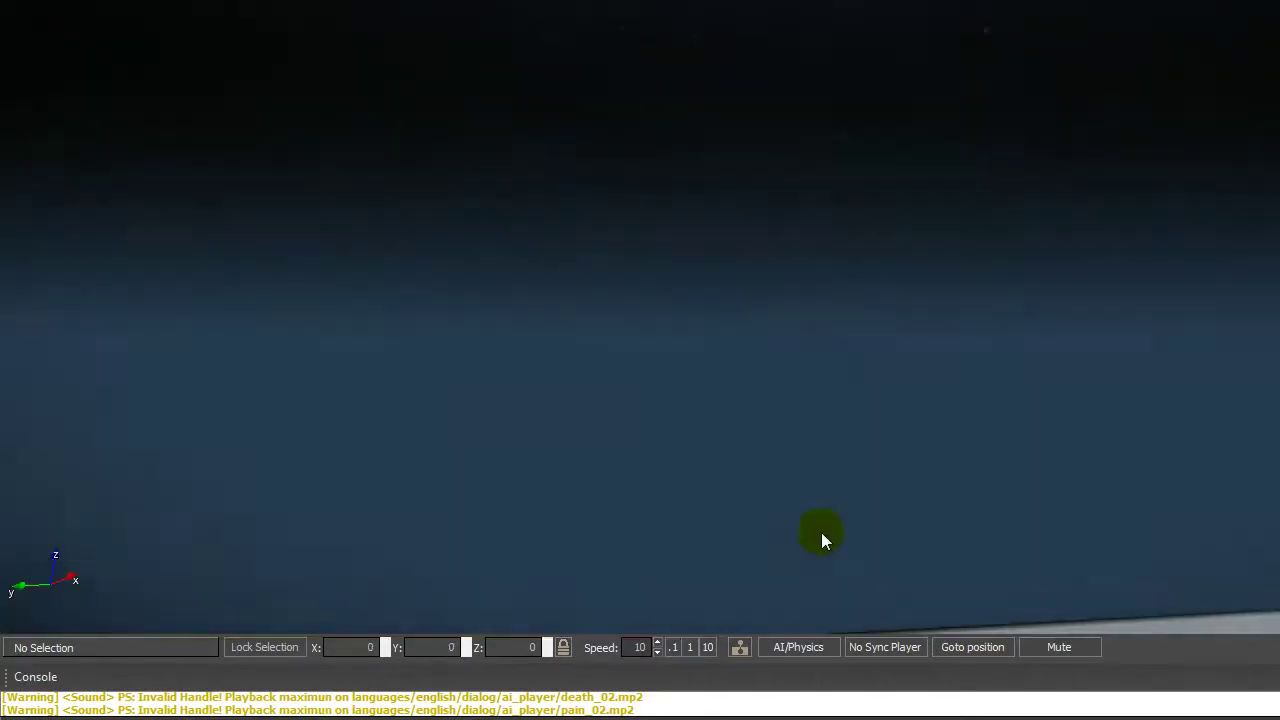
pyautogui.moveTo(804, 433); pyautogui.dragTo(804, 433, button='right')
pyautogui.scroll(3, 804, 433)
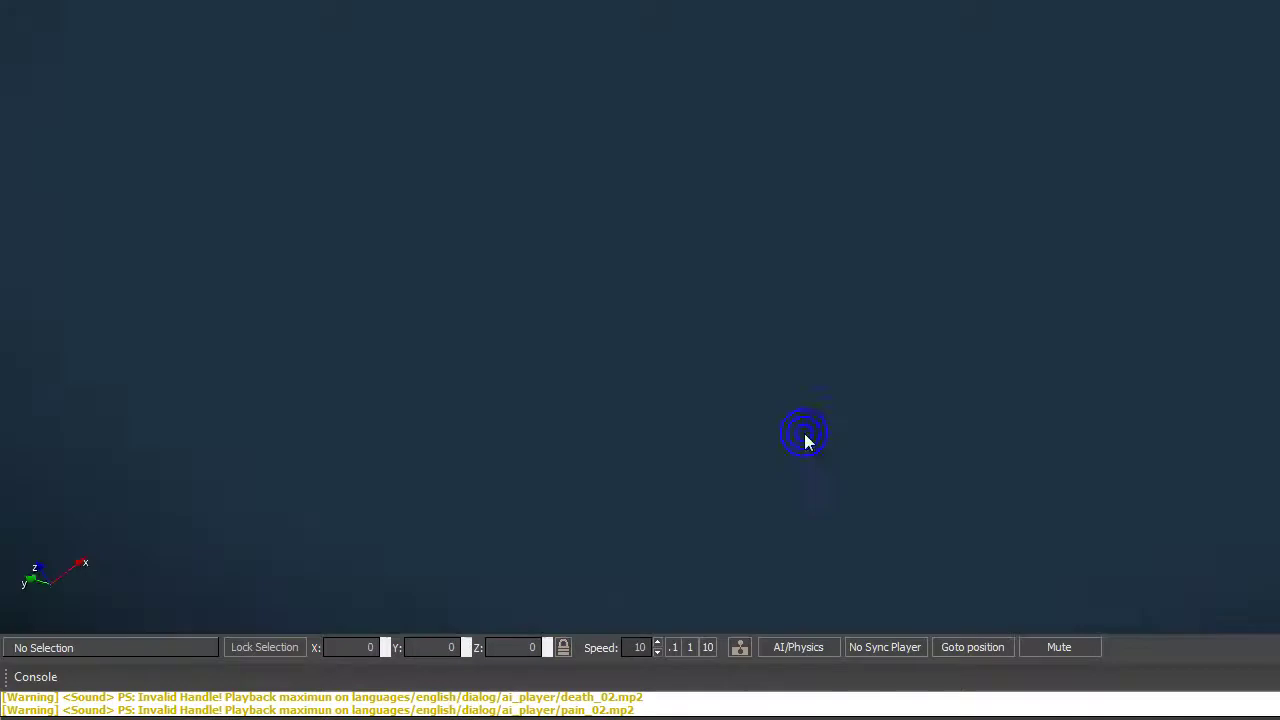
pyautogui.scroll(-3, 804, 433)
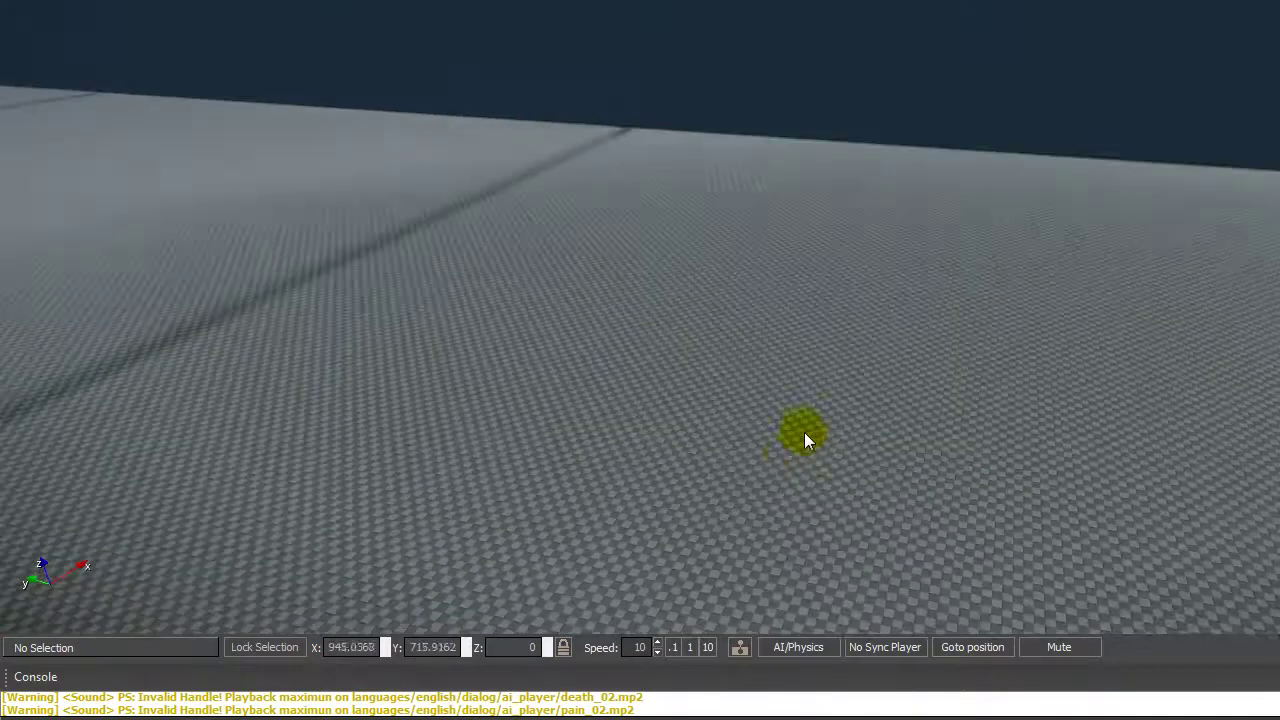
# Set the camera movement speed to 1 and try zooming over the terrain at that speed.
pyautogui.click(690, 646)
pyautogui.scroll(1, 761, 529)
pyautogui.scroll(3, 761, 529)
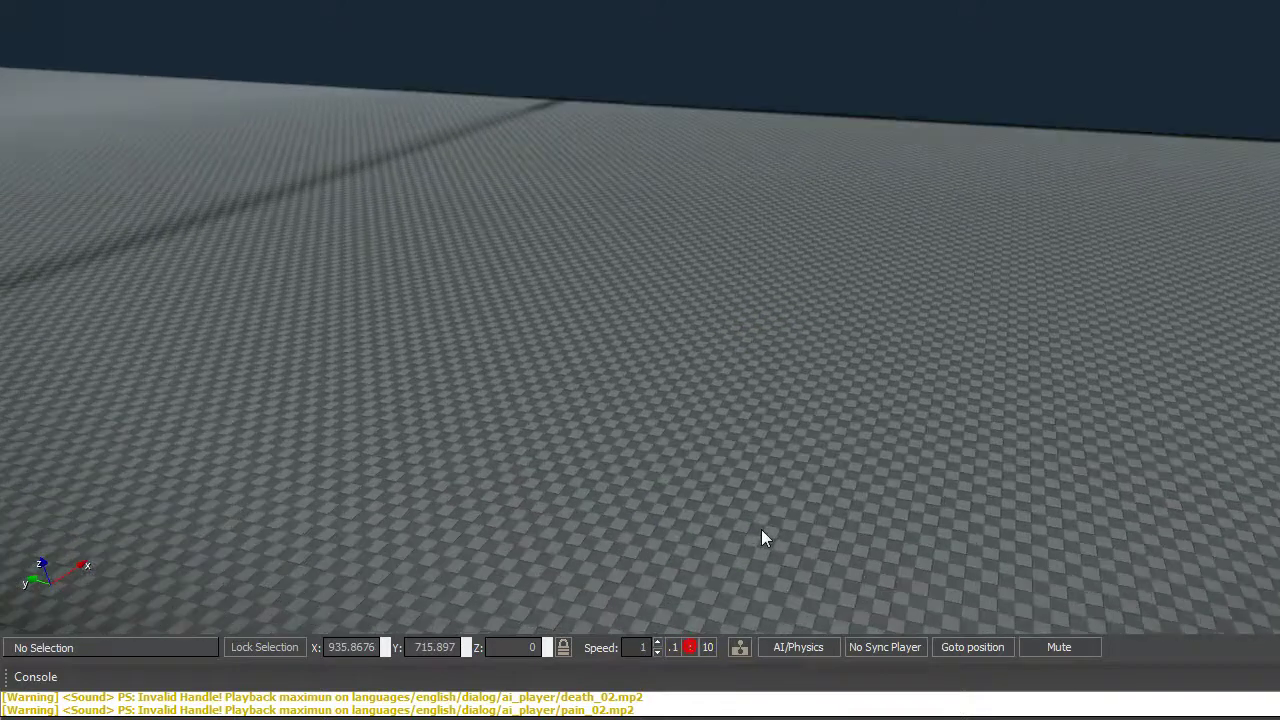
pyautogui.scroll(-2, 761, 529)
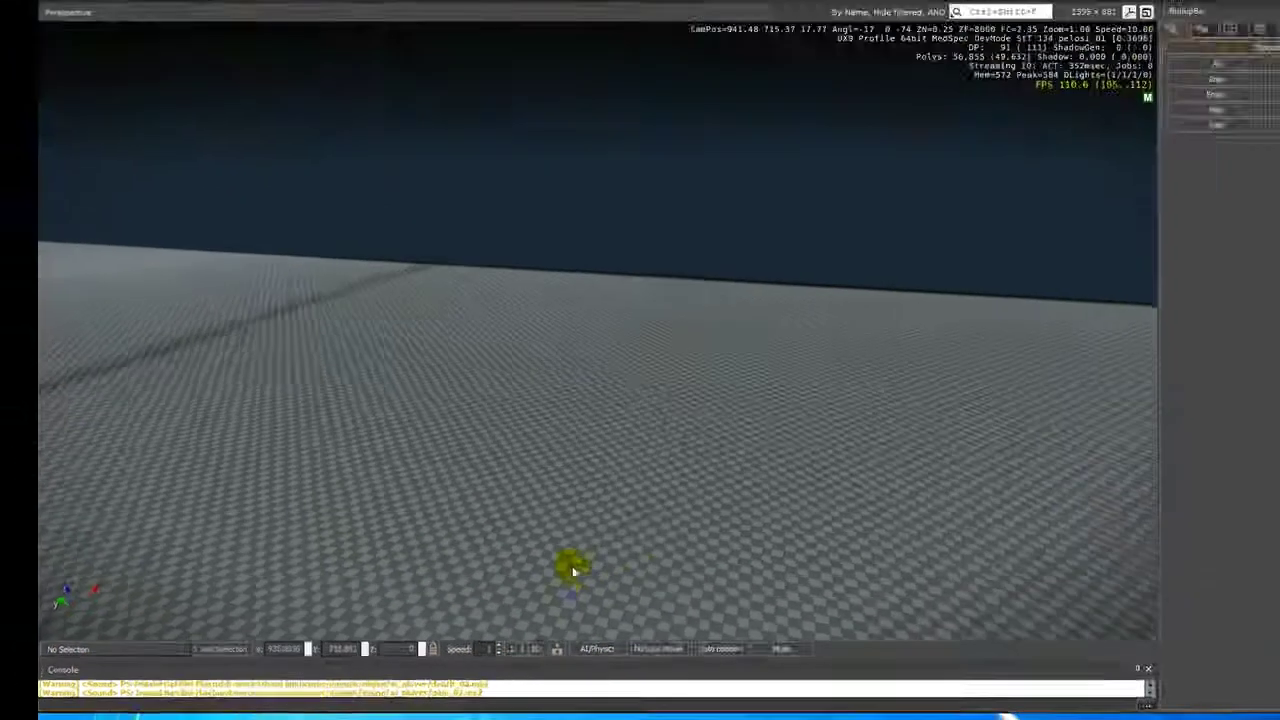
# Zoom out and in over the checkered terrain, turn the camera around and move it forward and sideways.
pyautogui.scroll(-3, 573, 571)
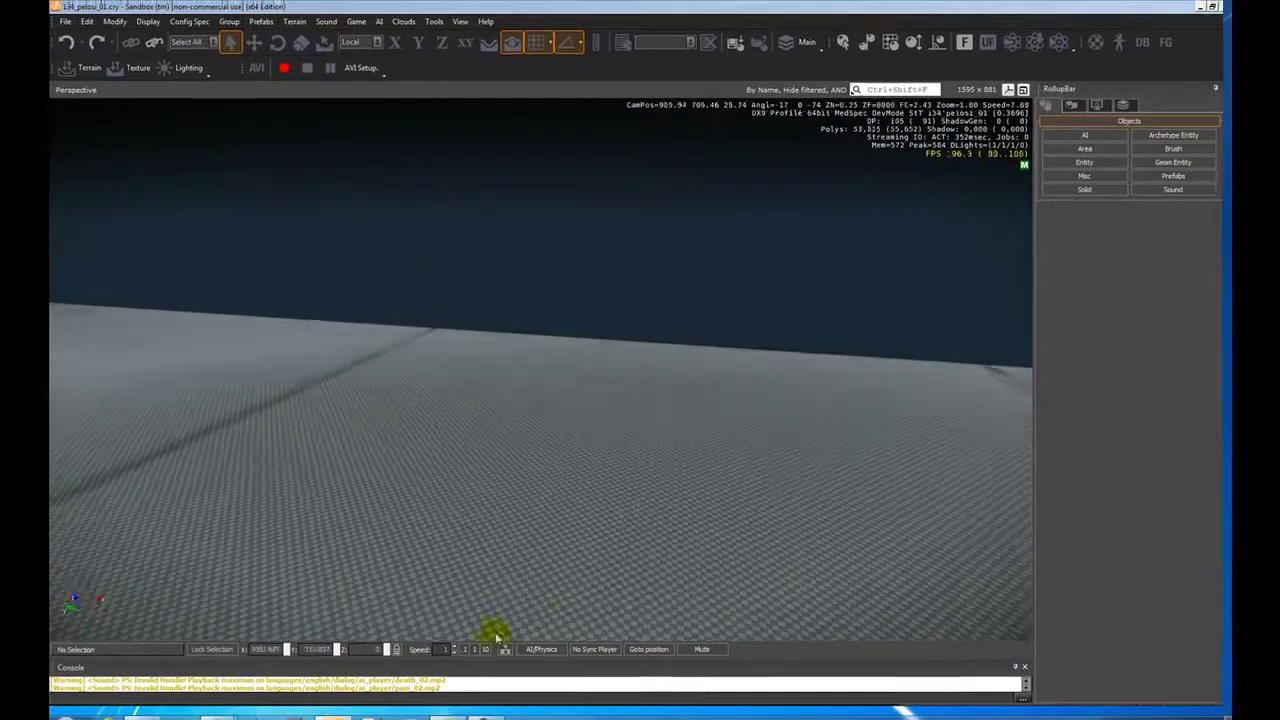
pyautogui.scroll(5, 501, 552)
pyautogui.moveTo(503, 514); pyautogui.dragTo(527, 526, button='right')
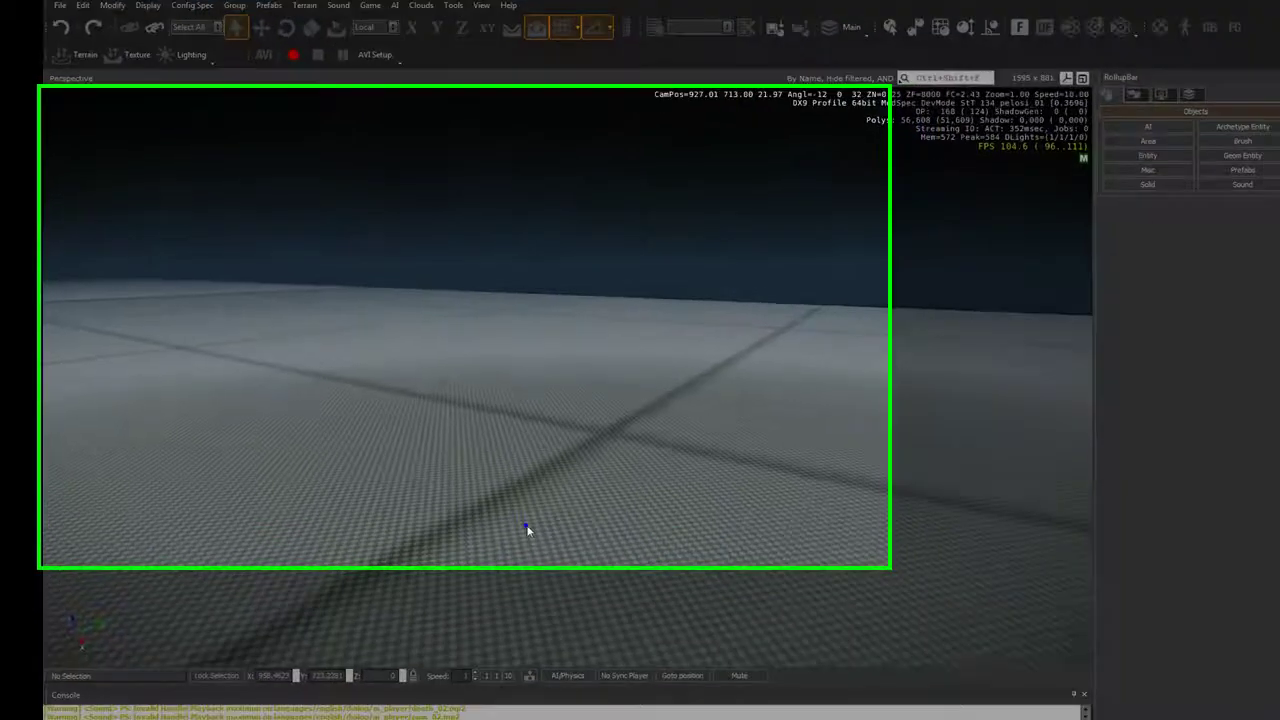
pyautogui.press('w')
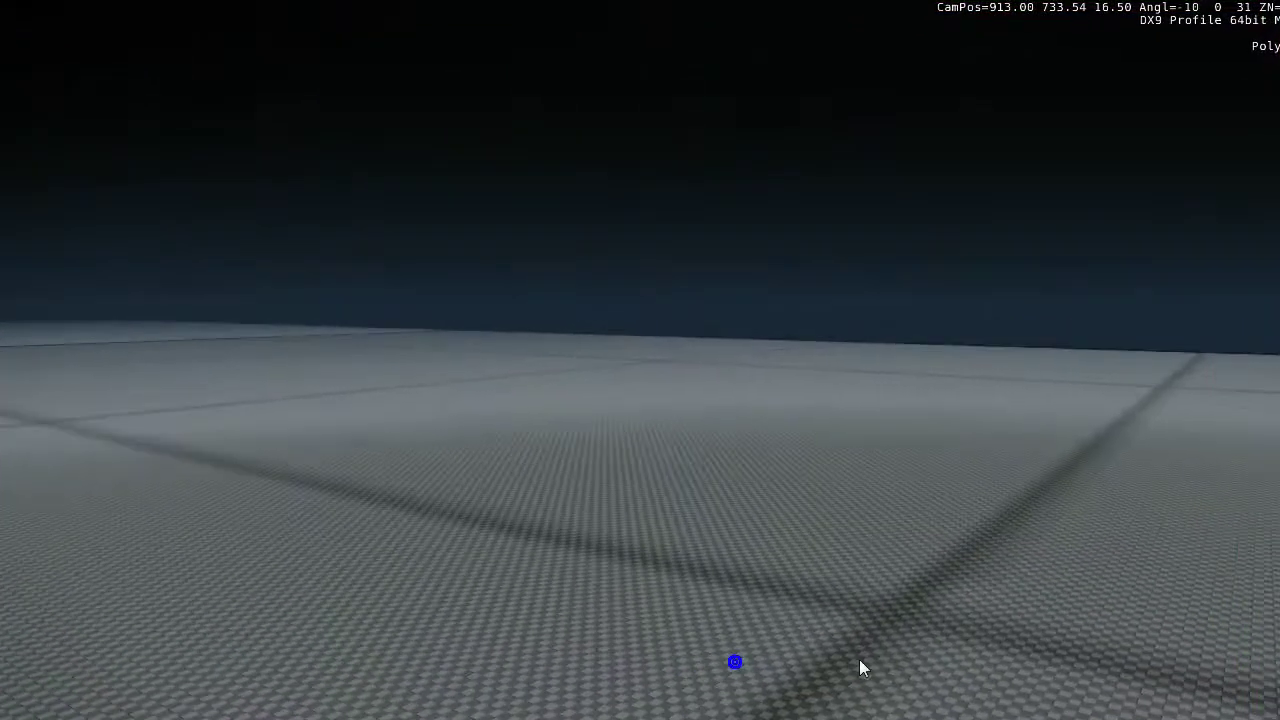
pyautogui.click(687, 545)
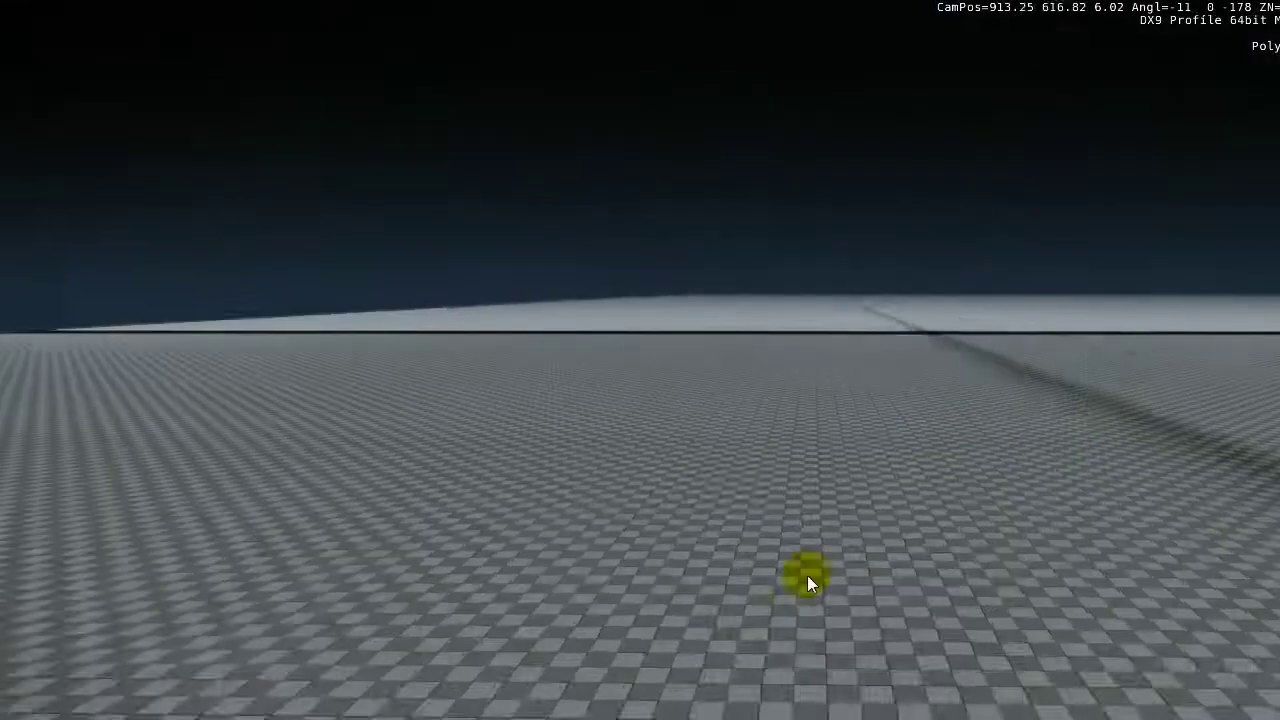
pyautogui.press('a')
pyautogui.moveTo(807, 575); pyautogui.dragTo(807, 575)
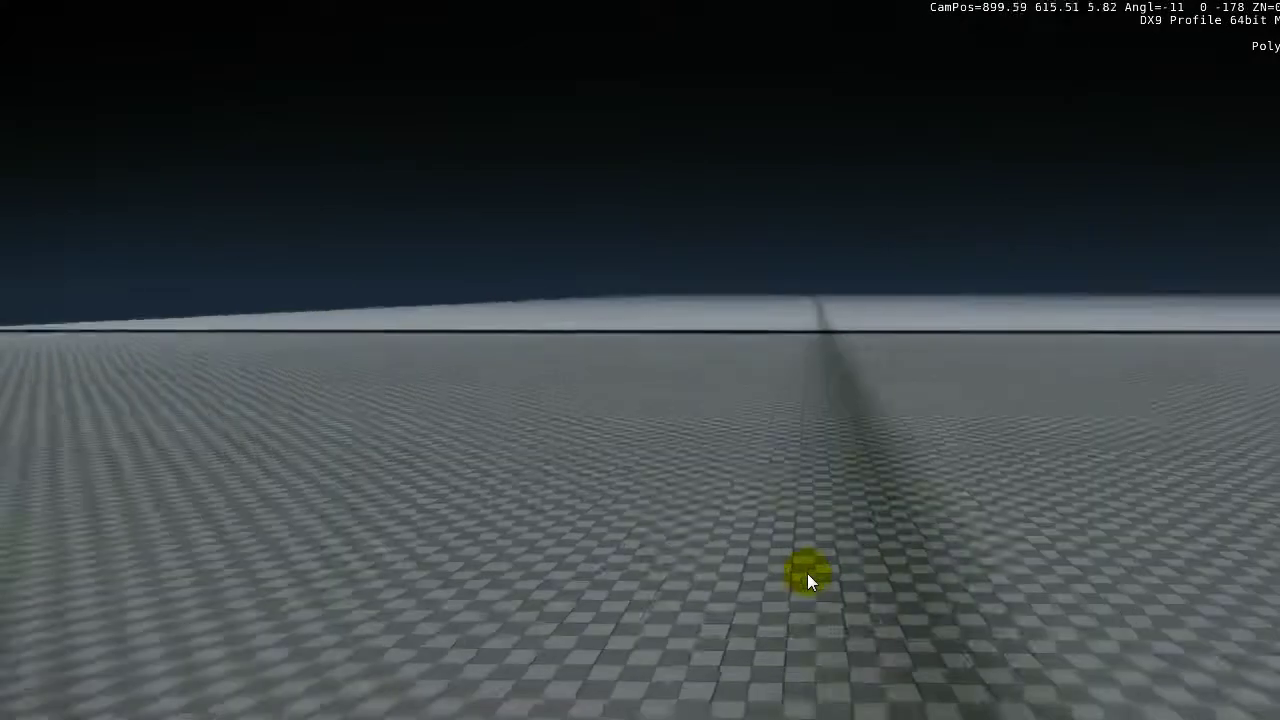
# Fly the camera down close to the ground and level its view with the horizon.
pyautogui.press('w')
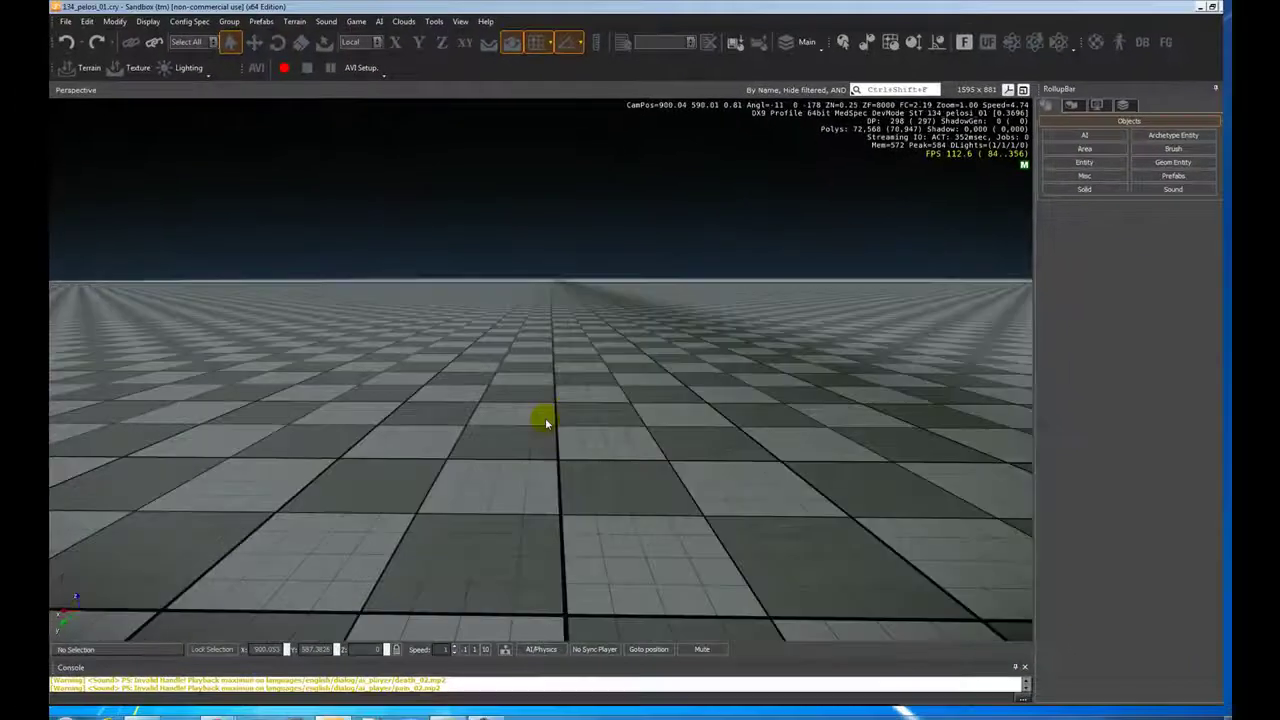
pyautogui.moveTo(545, 417); pyautogui.dragTo(547, 414, button='right')
pyautogui.press('w')
pyautogui.press('s')
pyautogui.press('w')
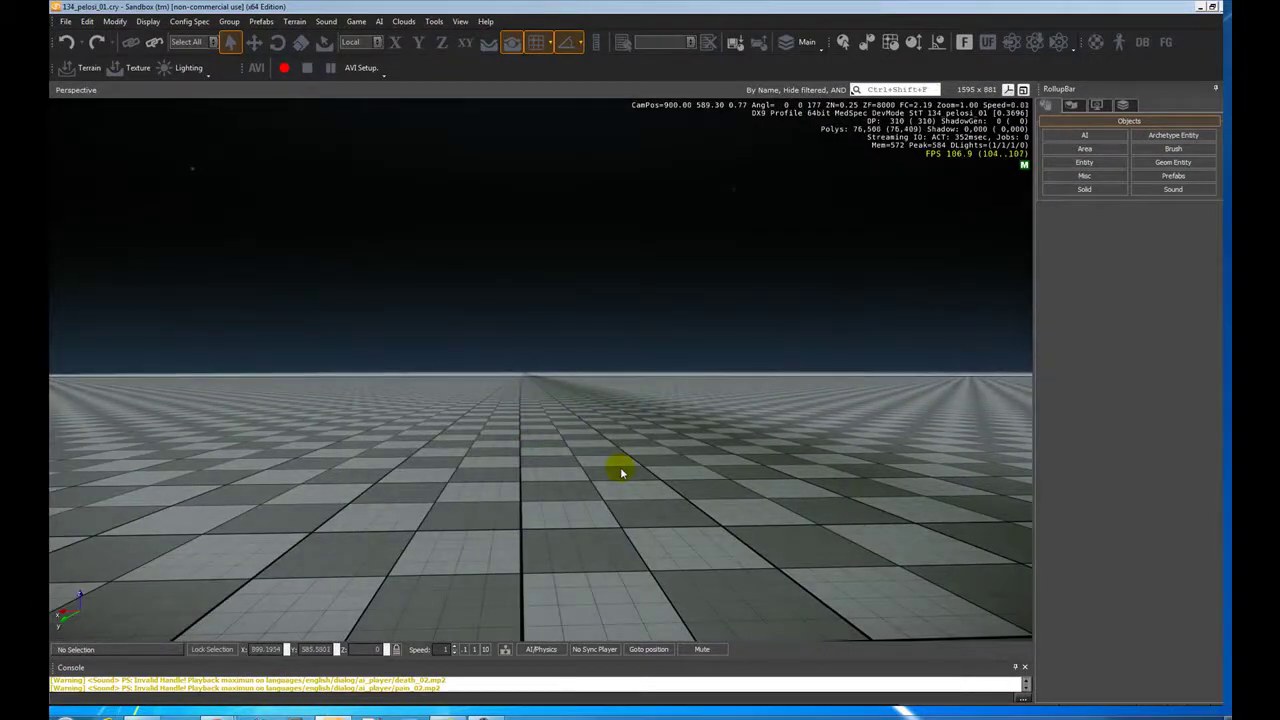
# Test the level in game mode by walking and looking around the terrain in first person, and return to editing.
pyautogui.hotkey('ctrl', 'g')
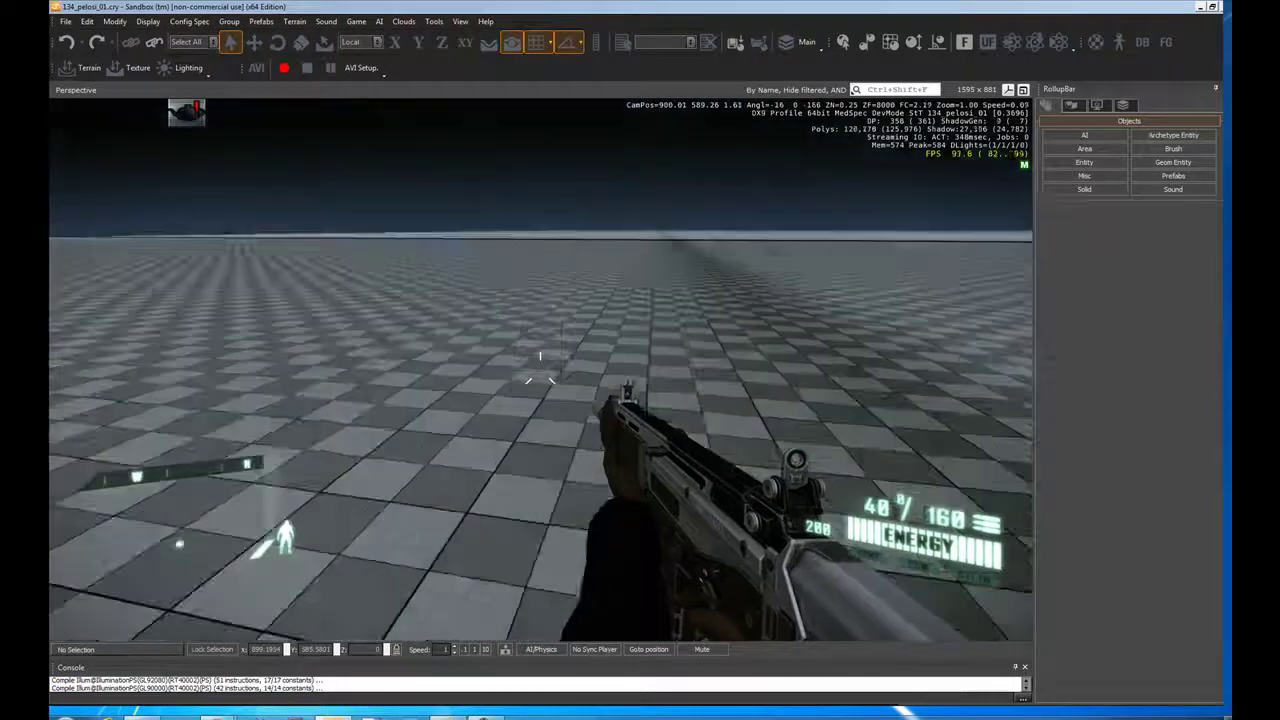
pyautogui.press('w')
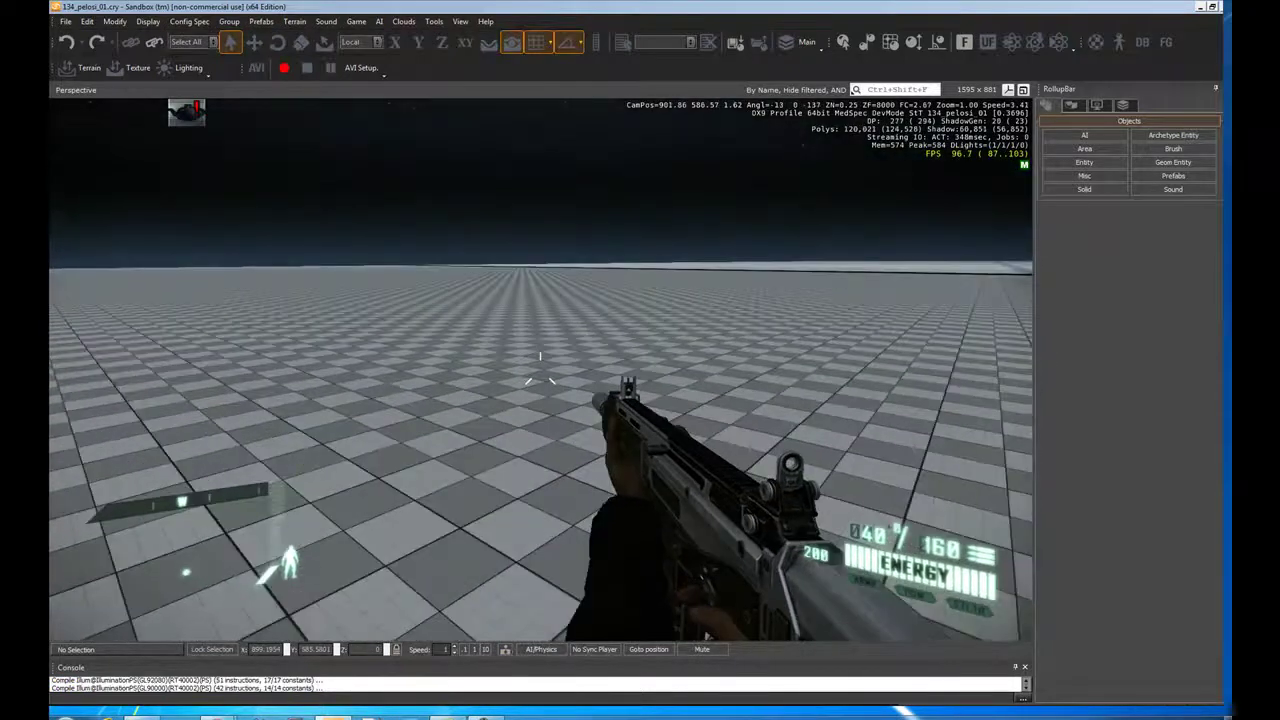
pyautogui.press('w')
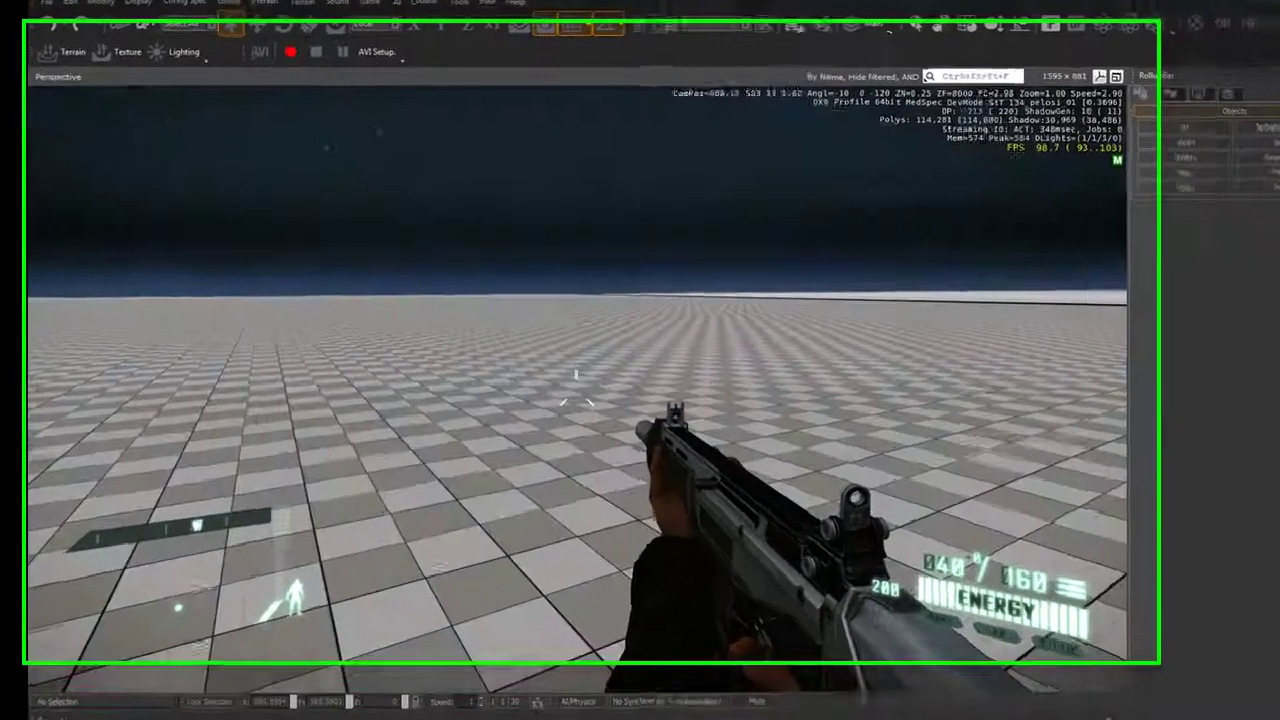
pyautogui.press('w')
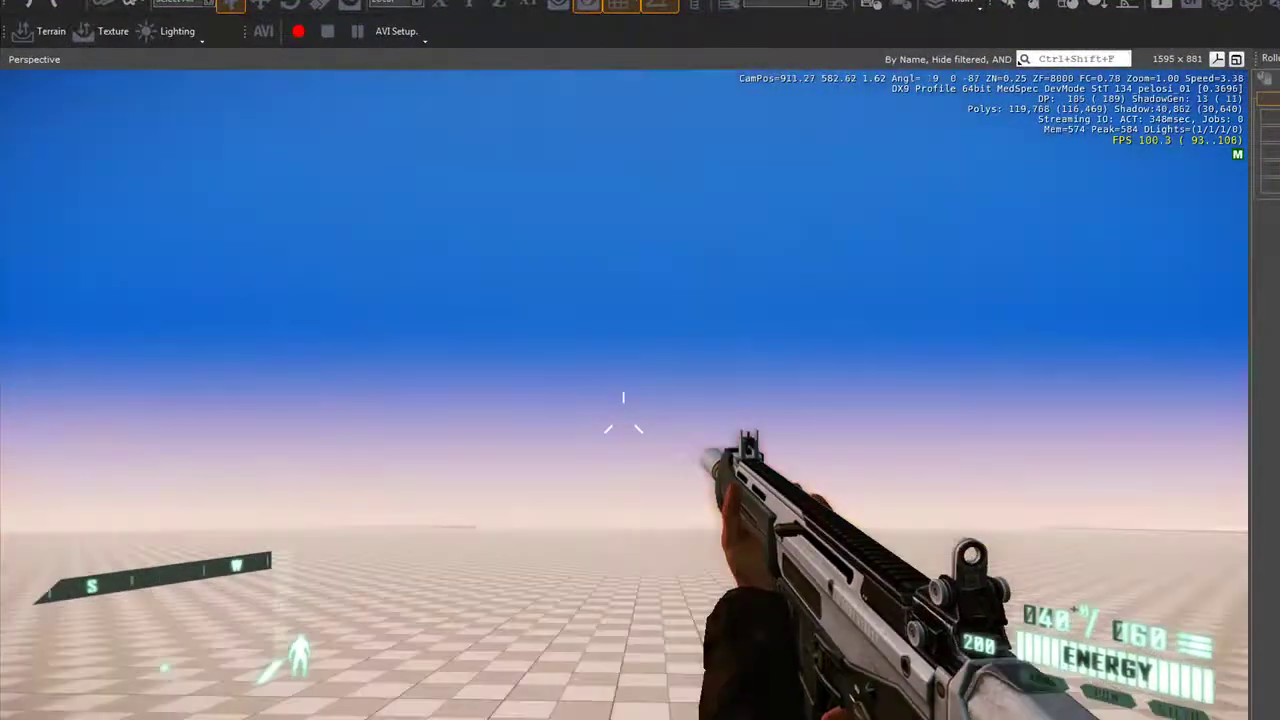
pyautogui.press('w')
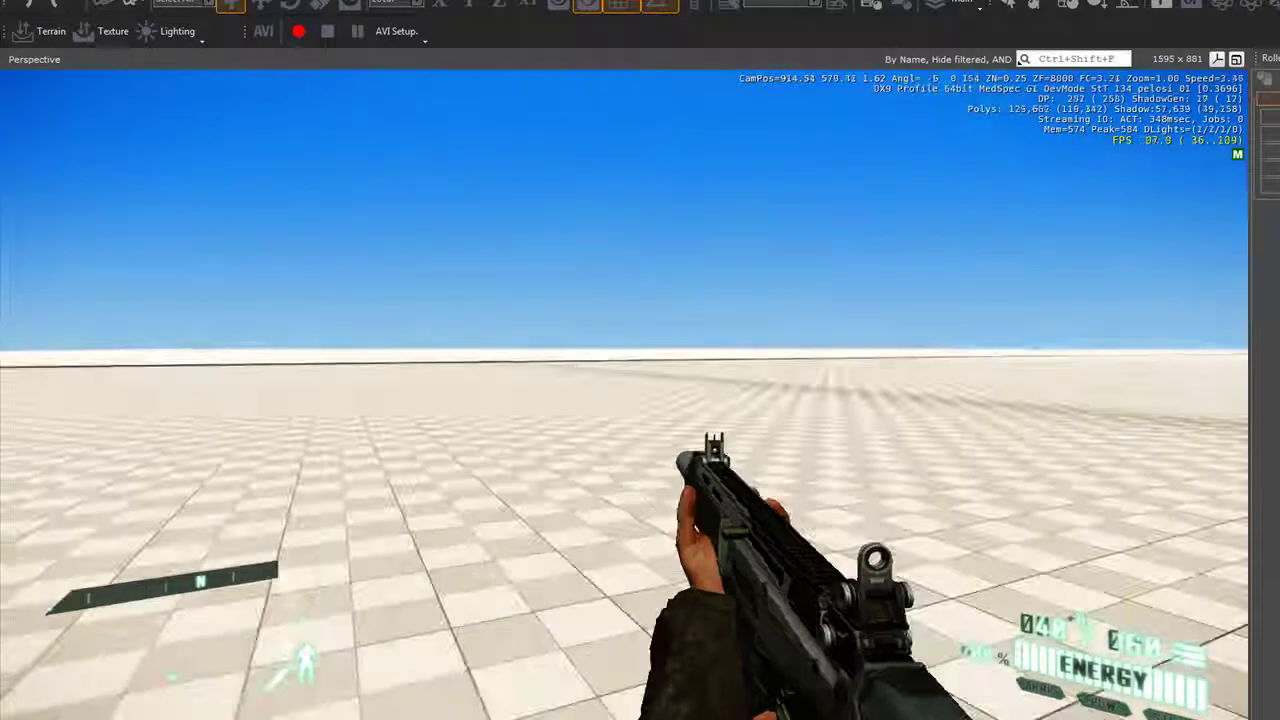
pyautogui.press('w')
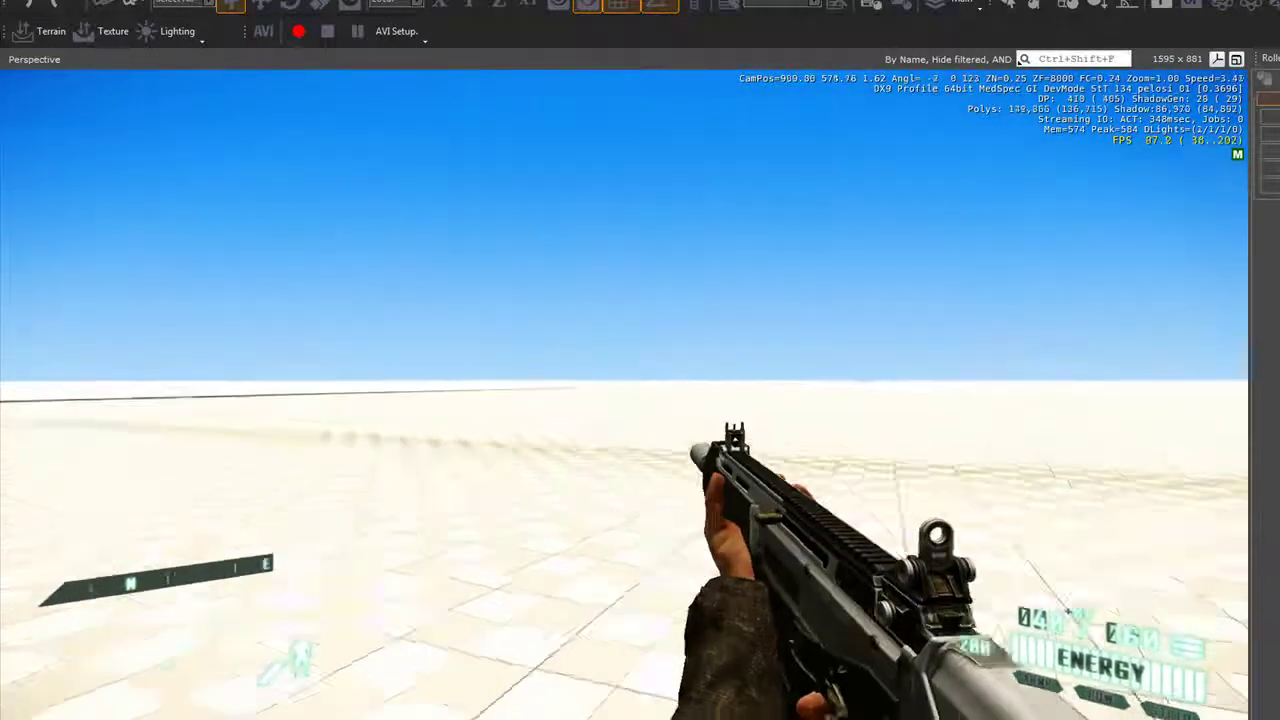
pyautogui.press('w')
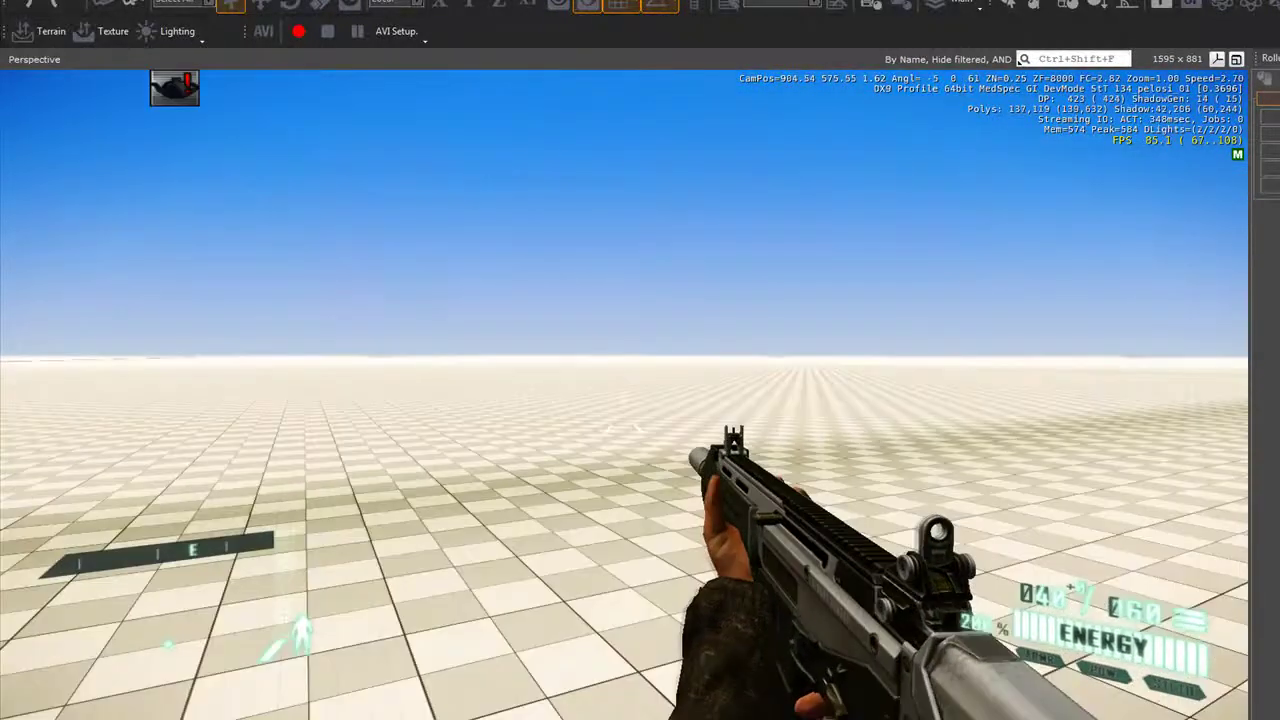
pyautogui.press('w')
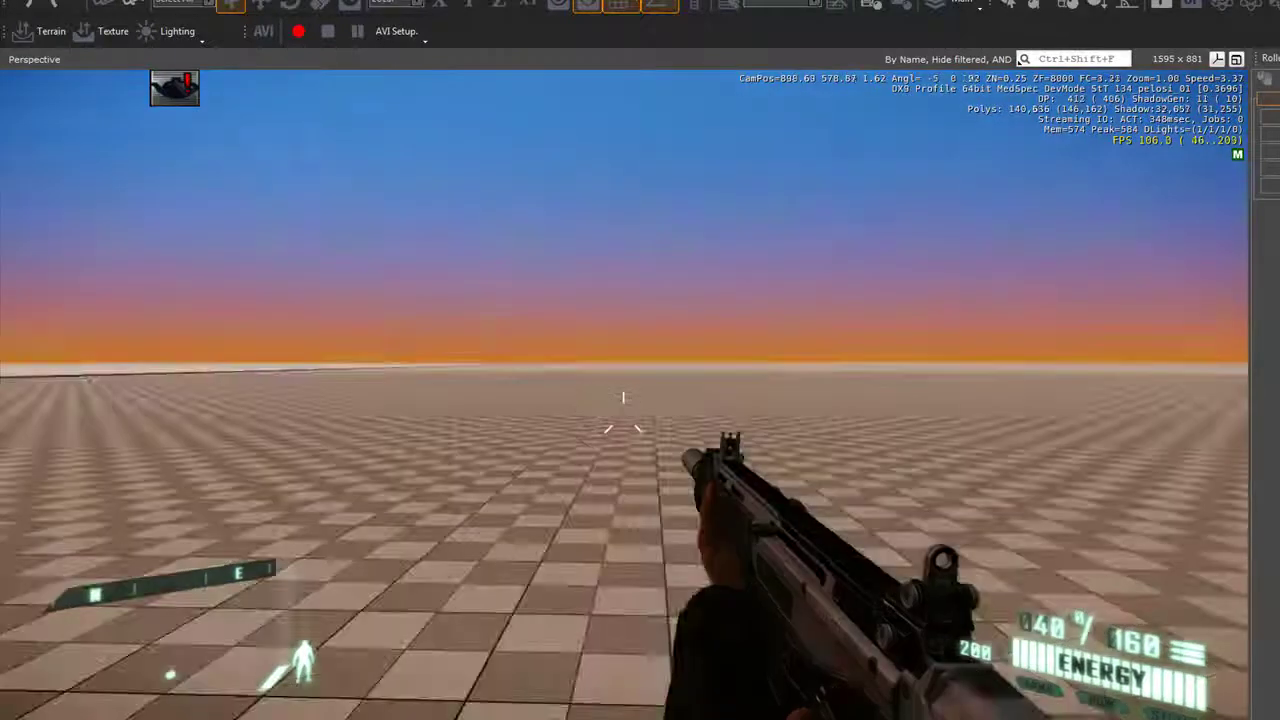
pyautogui.press('w')
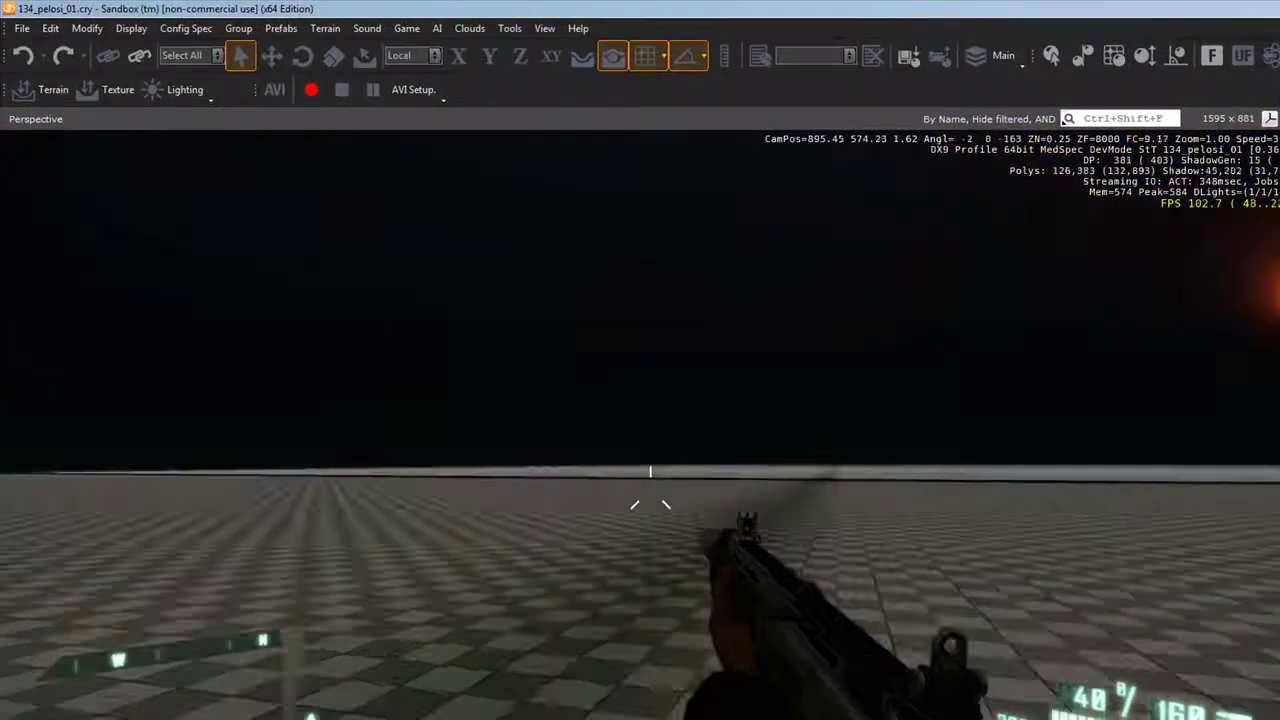
pyautogui.press('w')
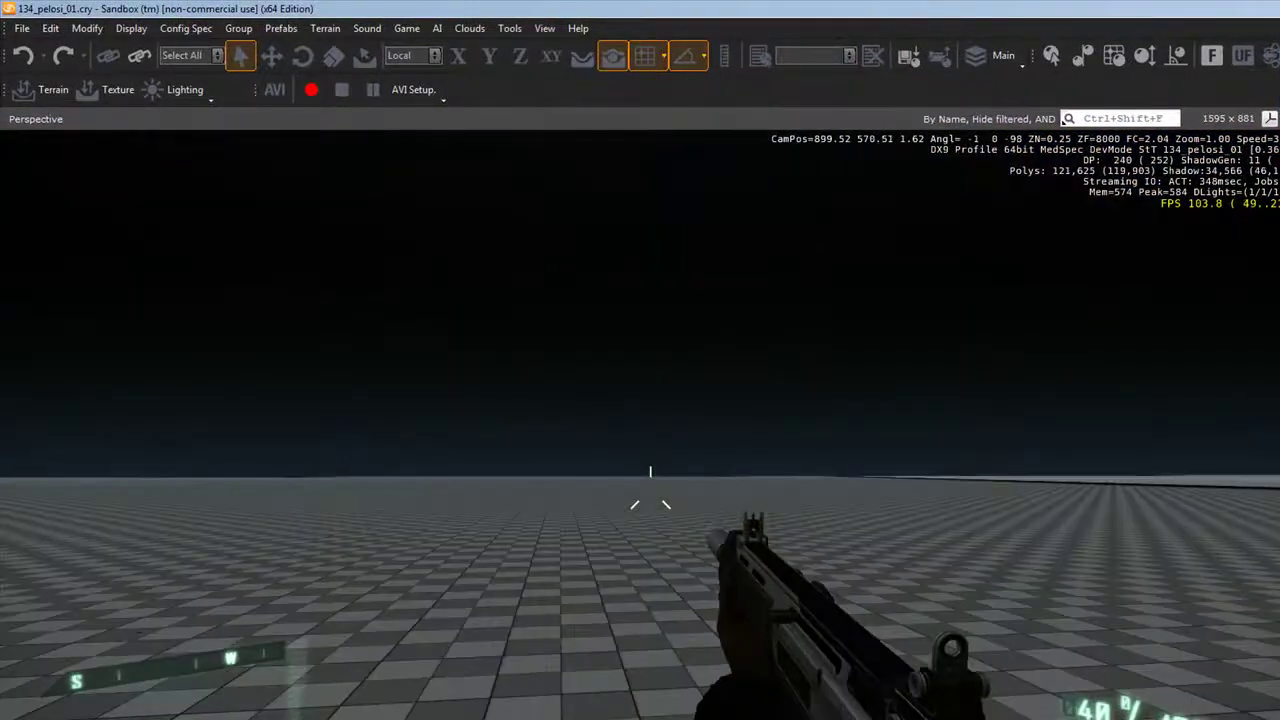
pyautogui.press('w')
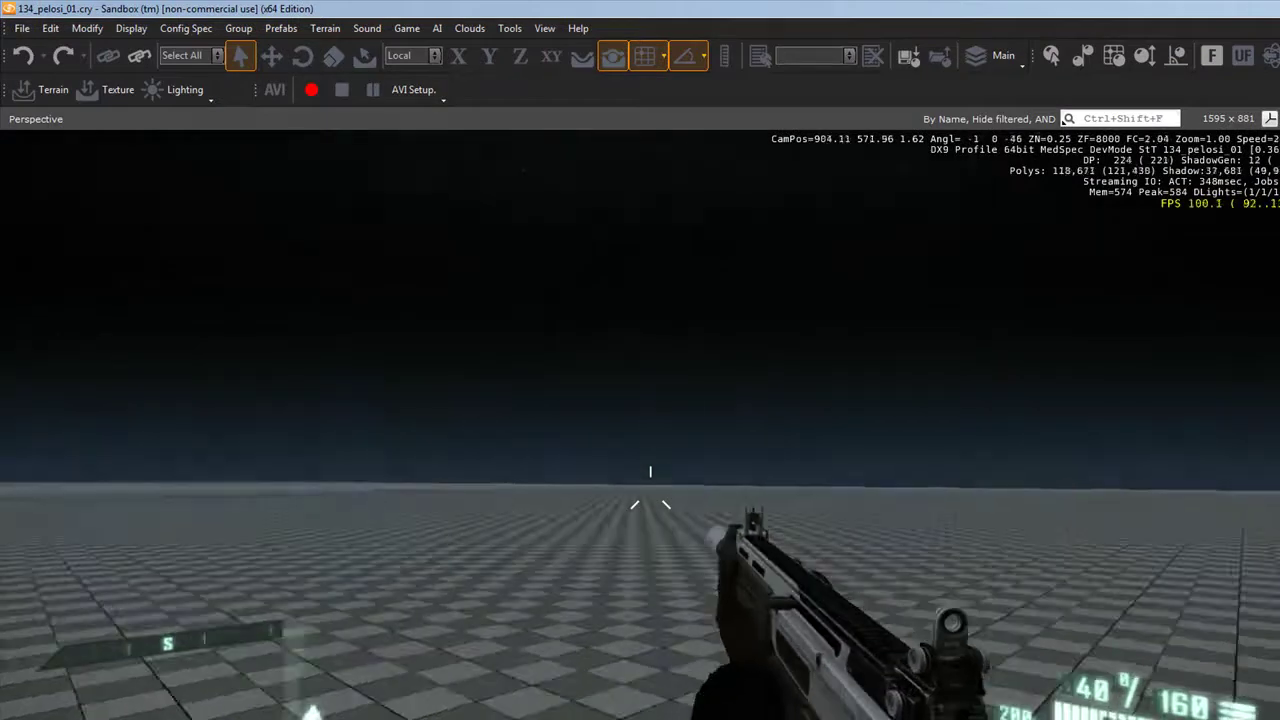
pyautogui.press('w')
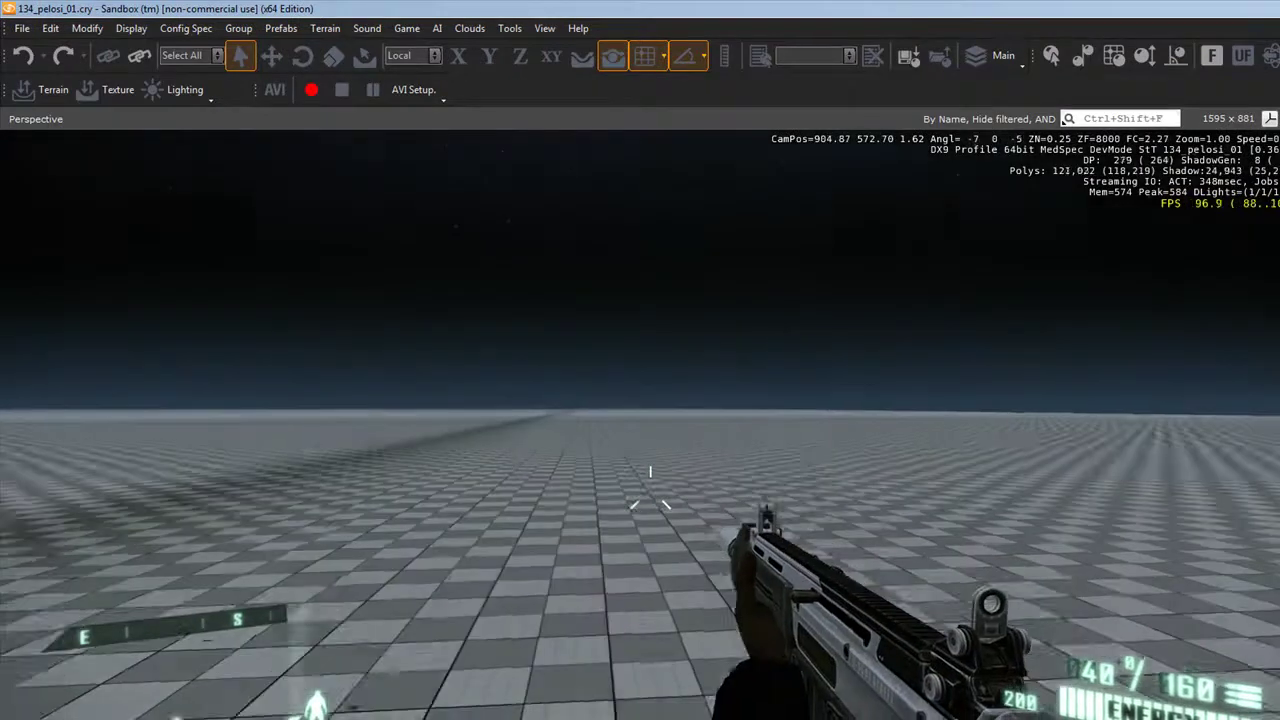
pyautogui.press('Escape')
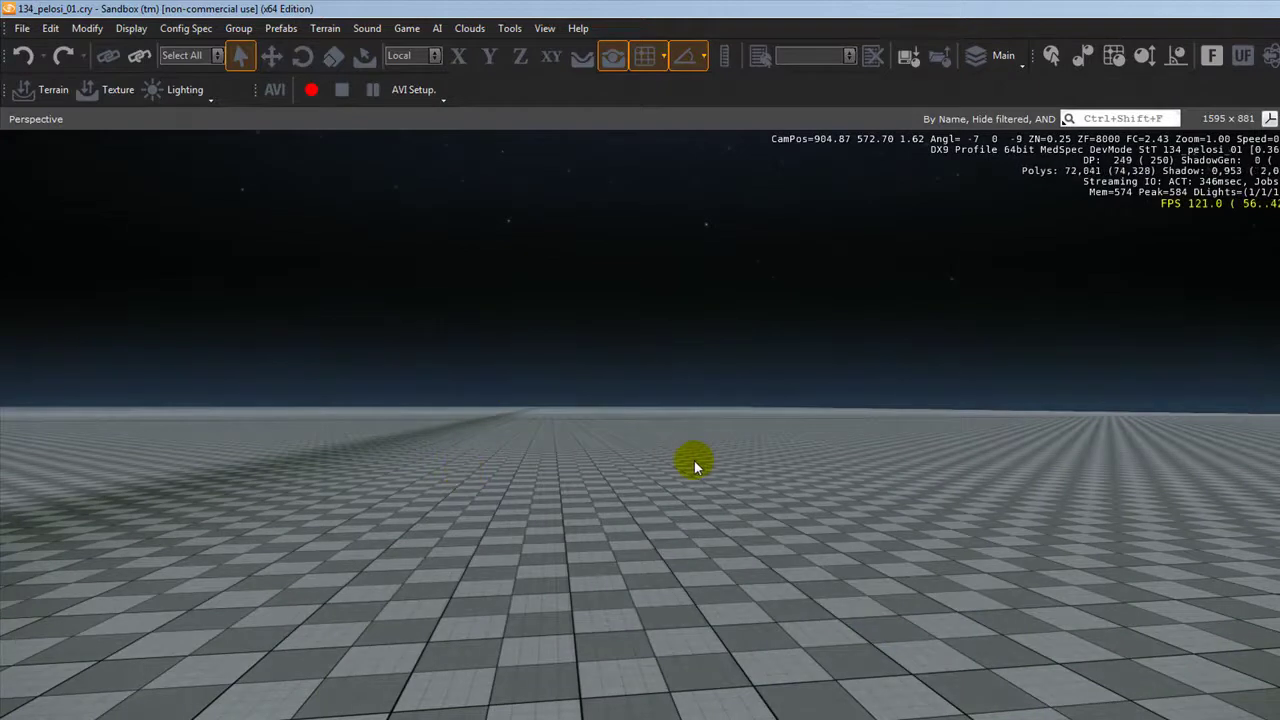
# Save the level, identifying it with the Global Share project.
pyautogui.click(18, 26)
pyautogui.click(40, 82)
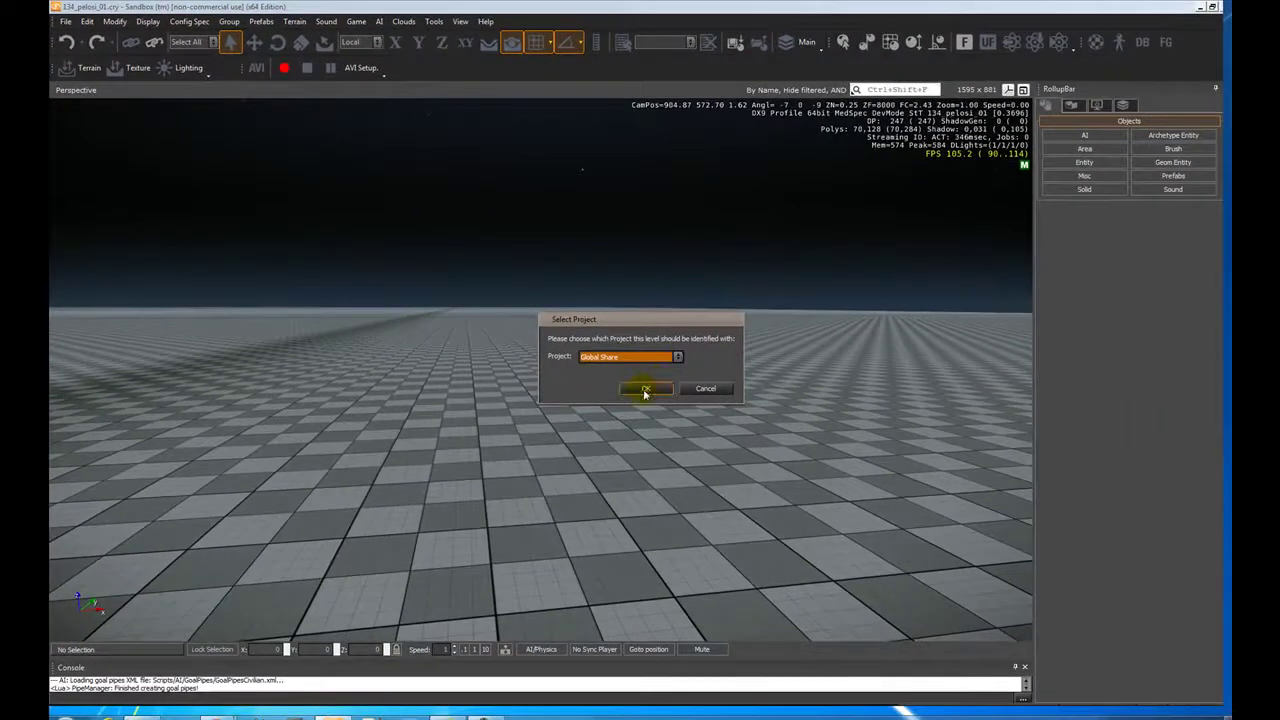
pyautogui.click(643, 390)
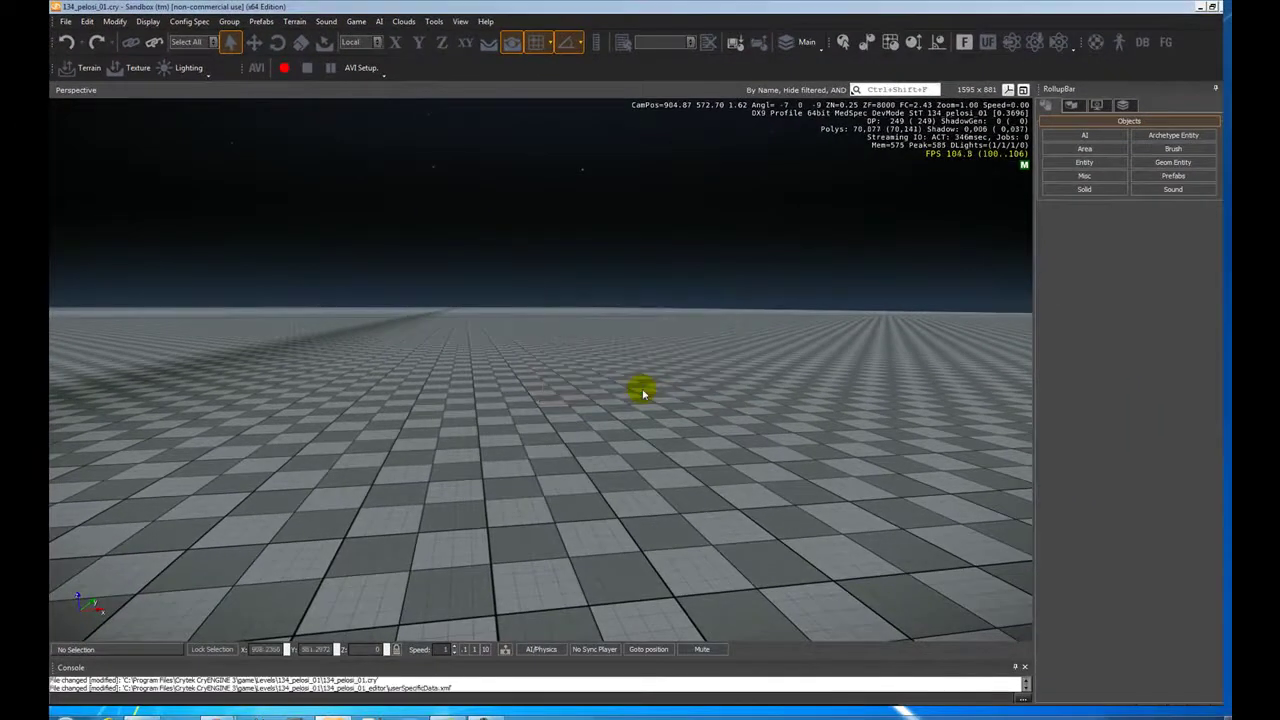